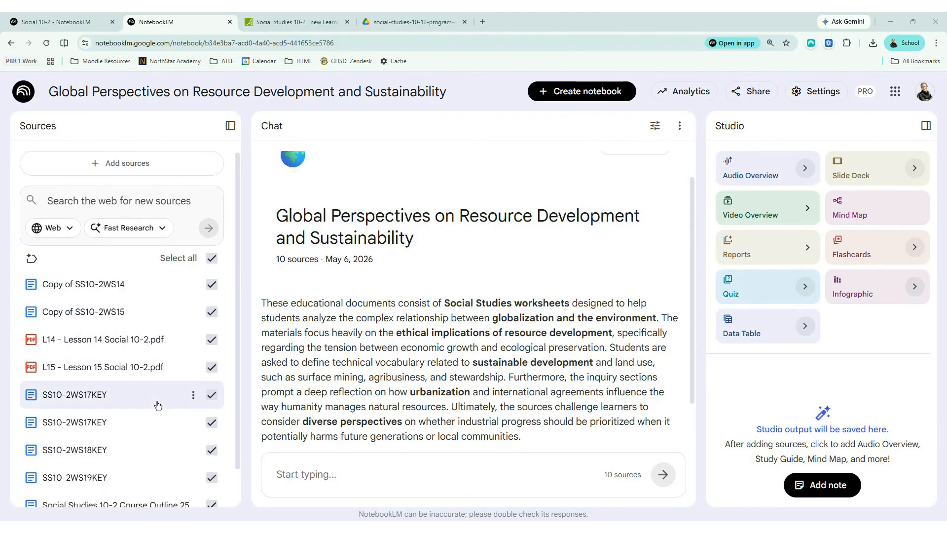
- Remove the first of the two duplicate SS10-2WS17KEY sources from the notebook
{"action": "left_click", "coordinate": [193, 395]}
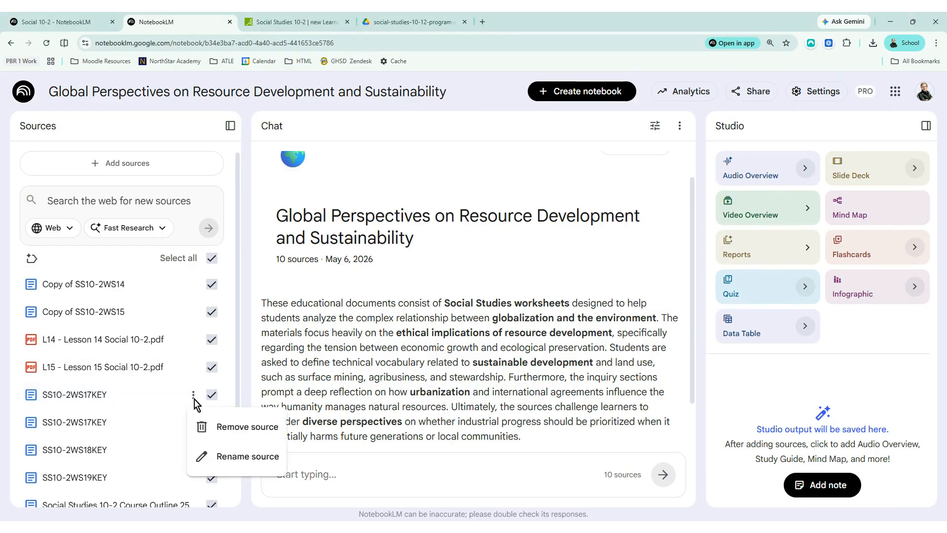
{"action": "left_click", "coordinate": [207, 425]}
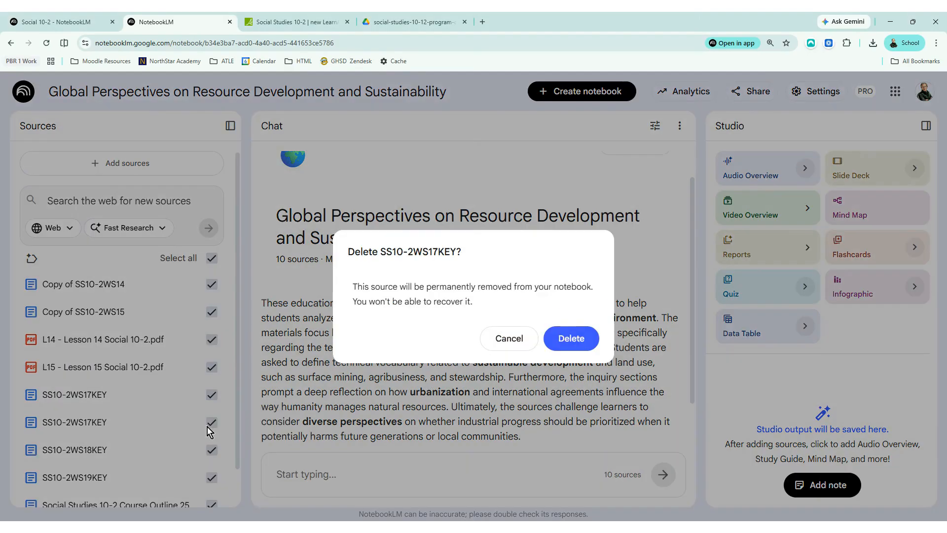
{"action": "left_click", "coordinate": [570, 338]}
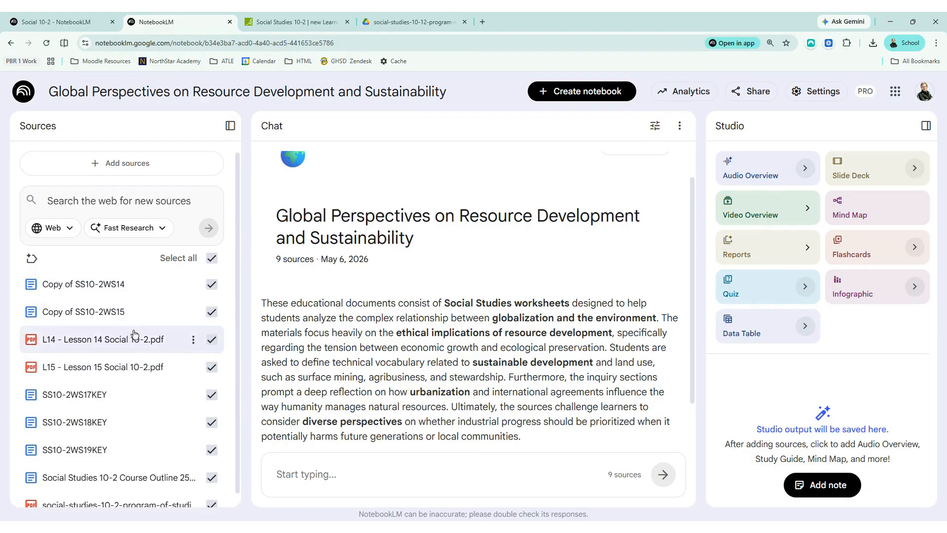
- Look through the L14 - Lesson 14 Social 10-2.pdf source and its source guide, and return to the source list
{"action": "left_click", "coordinate": [136, 345]}
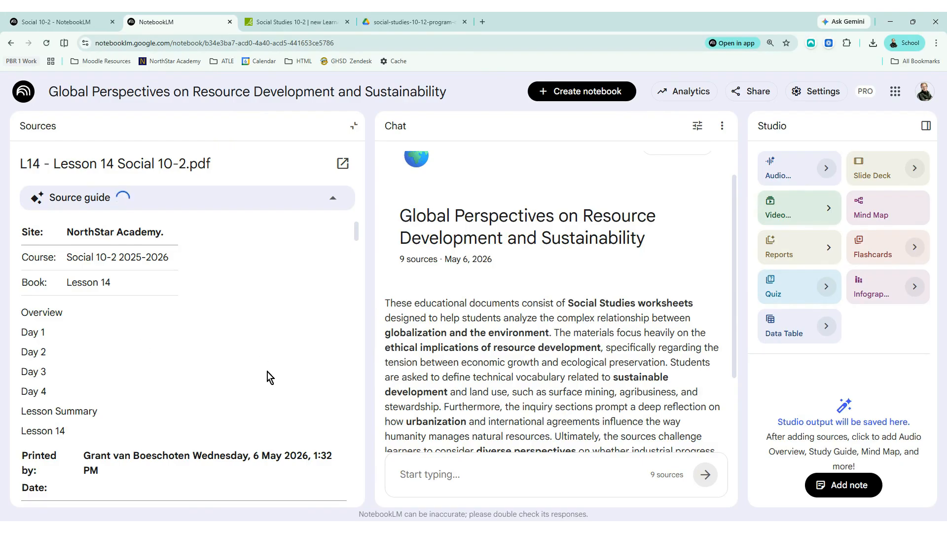
{"action": "scroll", "coordinate": [269, 378], "scroll_direction": "down", "scroll_amount": 10}
{"action": "scroll", "coordinate": [269, 377], "scroll_direction": "up", "scroll_amount": 10}
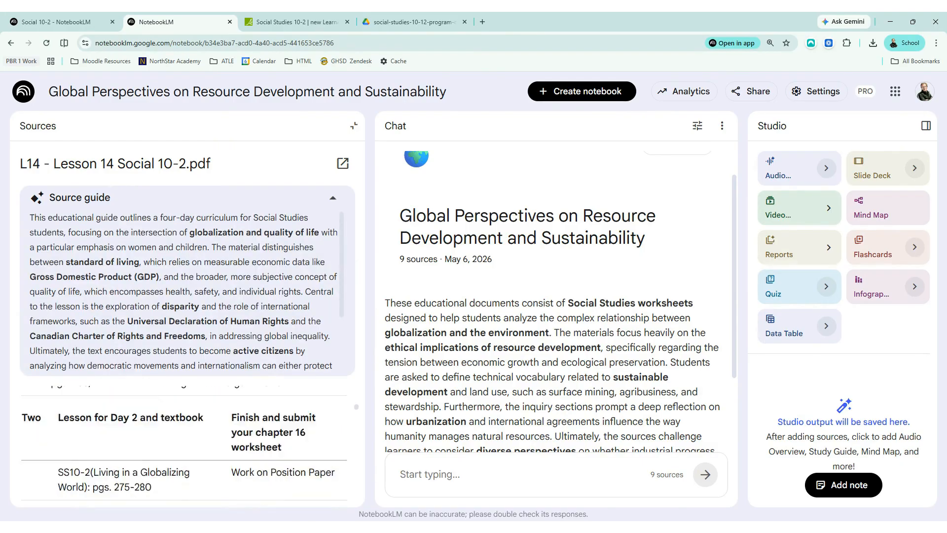
{"action": "left_click", "coordinate": [353, 125]}
- Review the source guide and curriculum outcomes in social-studies-10-2-program-of-studies.pdf, and return to the source list
{"action": "scroll", "coordinate": [154, 430], "scroll_direction": "down", "scroll_amount": 1}
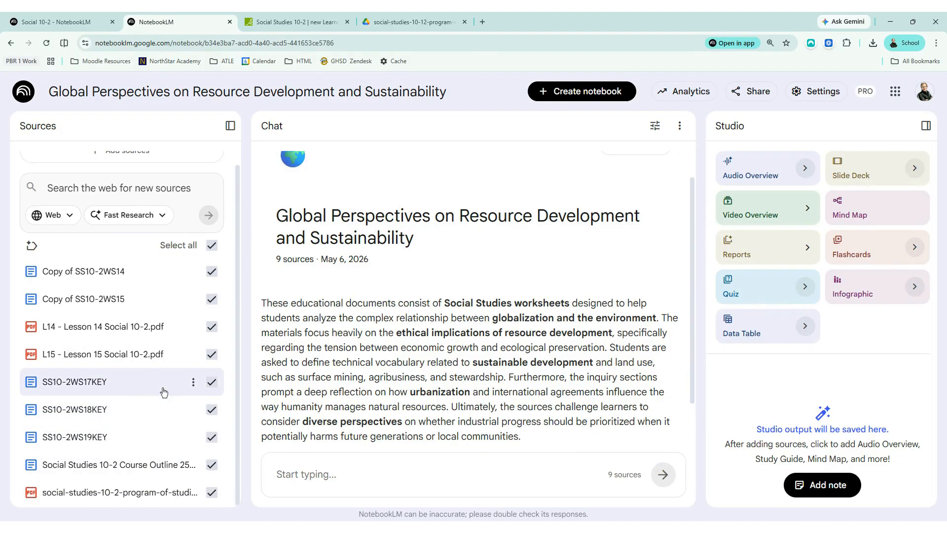
{"action": "scroll", "coordinate": [164, 392], "scroll_direction": "up", "scroll_amount": 1}
{"action": "scroll", "coordinate": [163, 392], "scroll_direction": "down", "scroll_amount": 1}
{"action": "left_click", "coordinate": [133, 496]}
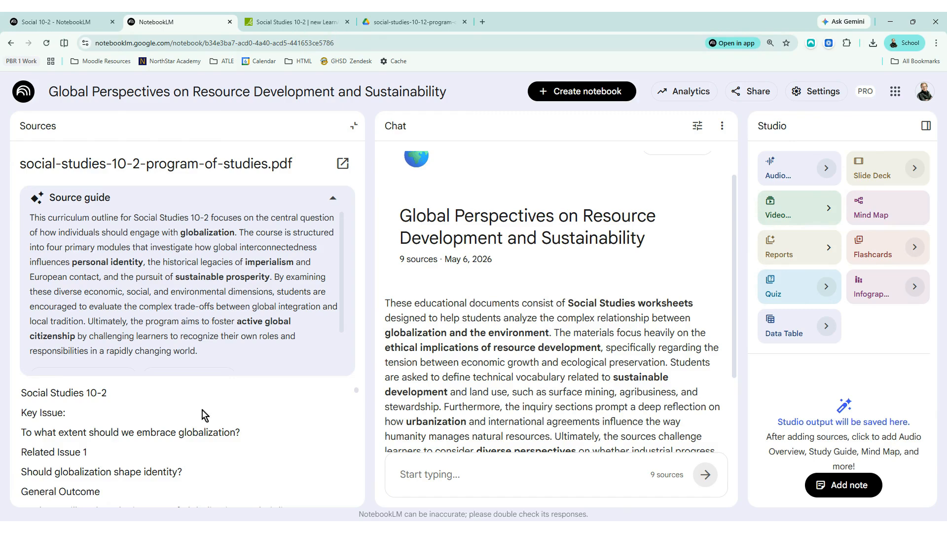
{"action": "scroll", "coordinate": [217, 417], "scroll_direction": "down", "scroll_amount": 5}
{"action": "scroll", "coordinate": [218, 417], "scroll_direction": "up", "scroll_amount": 5}
{"action": "scroll", "coordinate": [232, 427], "scroll_direction": "down", "scroll_amount": 10}
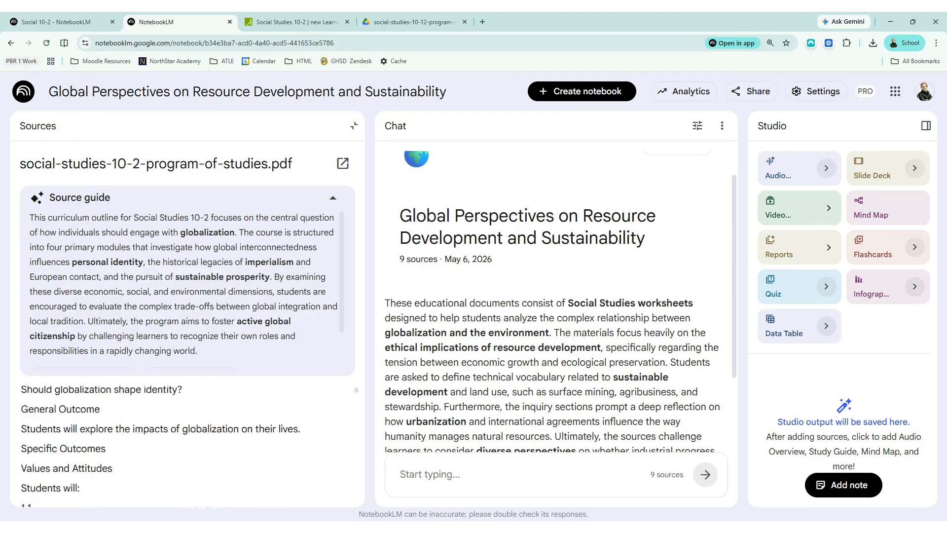
{"action": "scroll", "coordinate": [232, 427], "scroll_direction": "up", "scroll_amount": 15}
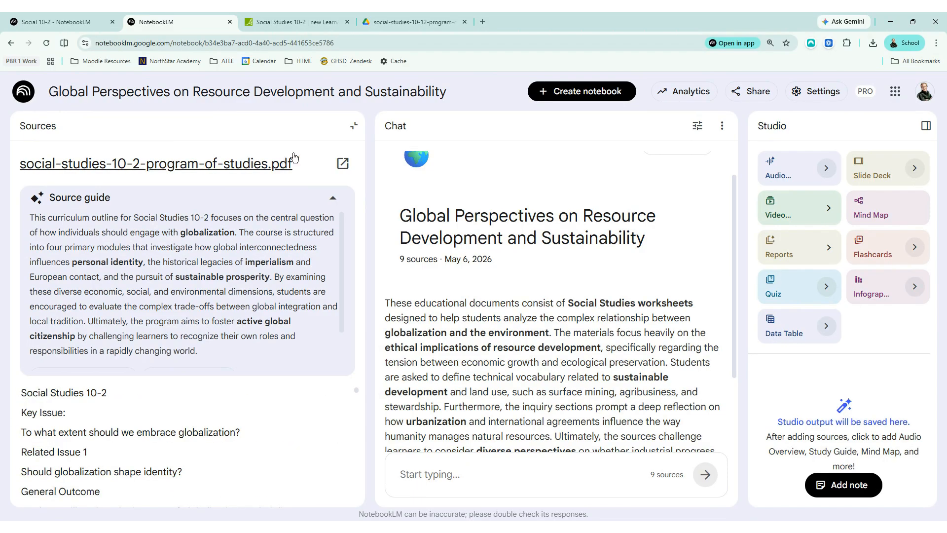
{"action": "left_click", "coordinate": [354, 126]}
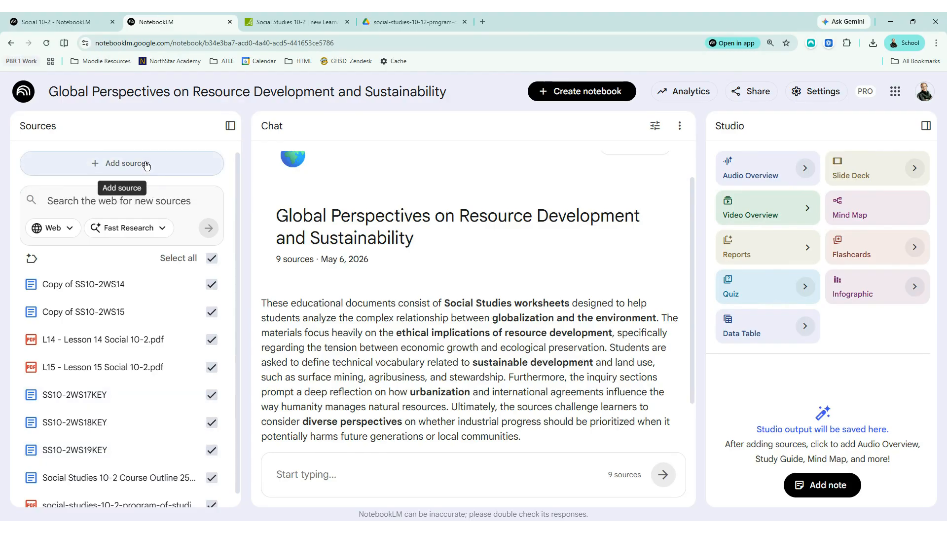
- Search Google Drive for SS10-2WS16KEY and add that document to the notebook as a source
{"action": "left_click", "coordinate": [126, 163]}
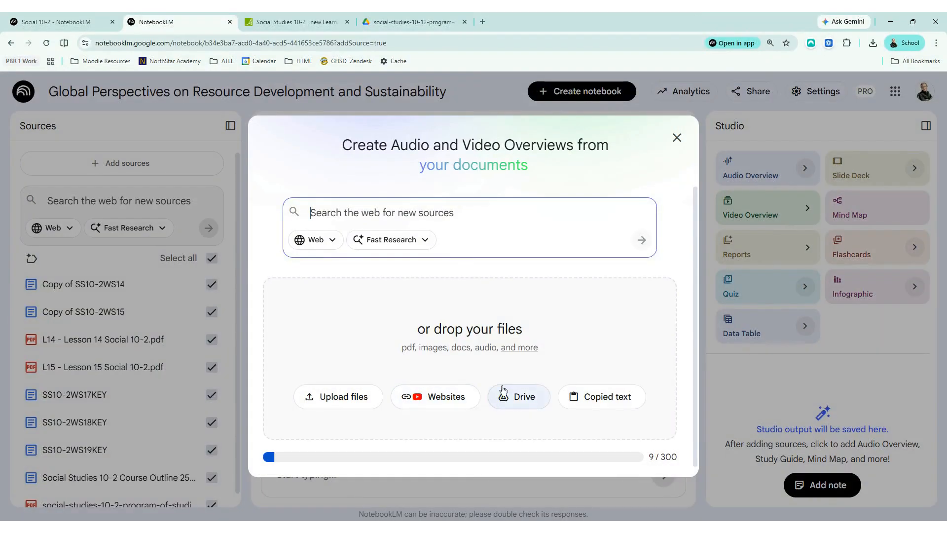
{"action": "left_click", "coordinate": [523, 403]}
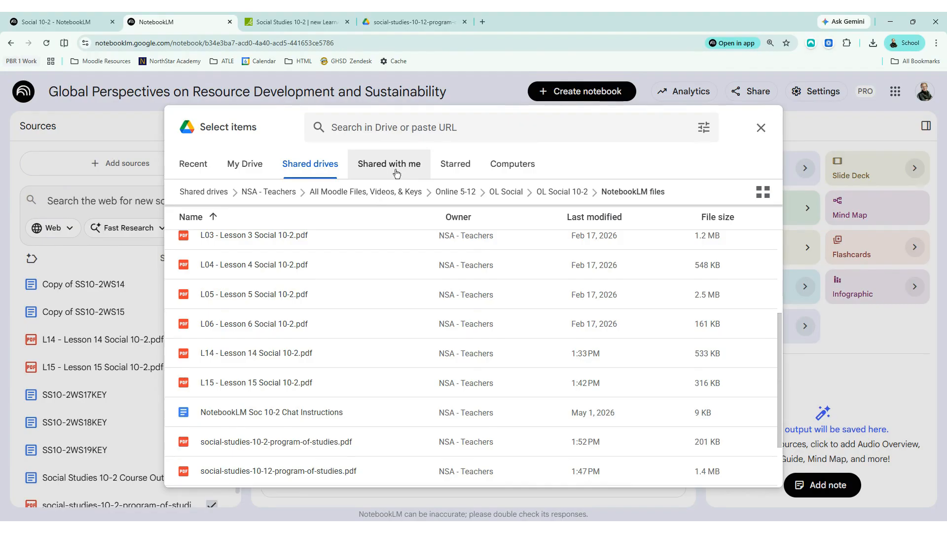
{"action": "left_click", "coordinate": [395, 127]}
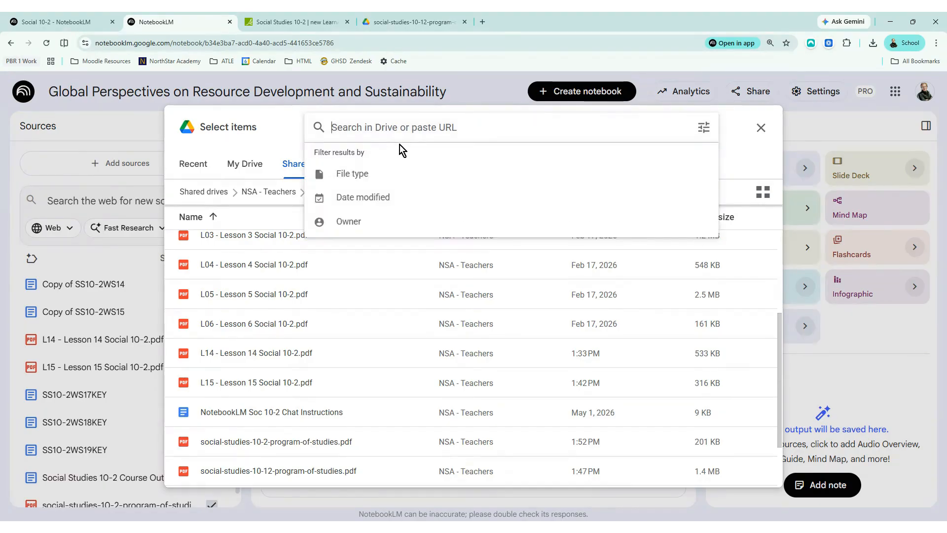
{"action": "type", "text": "SS"}
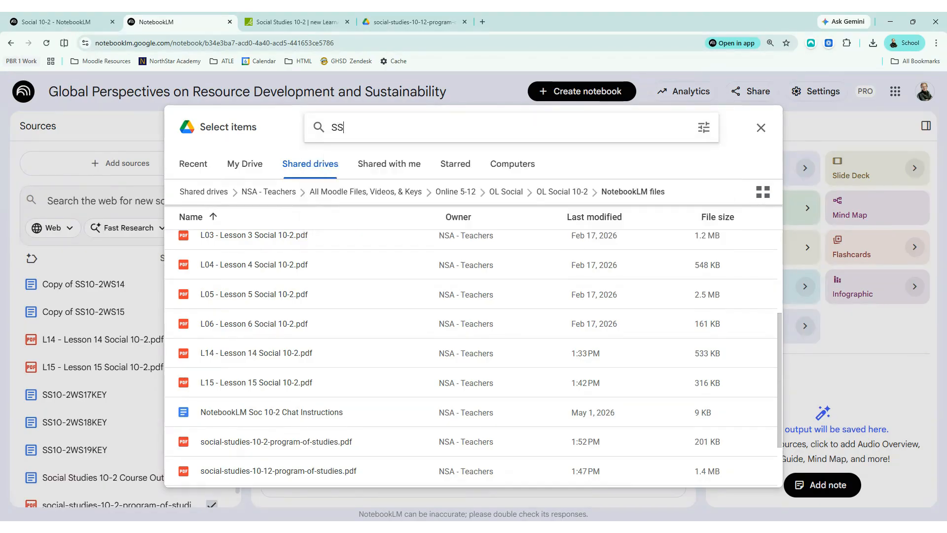
{"action": "type", "text": "1-"}
{"action": "type", "text": "10-2"}
{"action": "type", "text": "WS"}
{"action": "type", "text": "16"}
{"action": "type", "text": "KEY"}
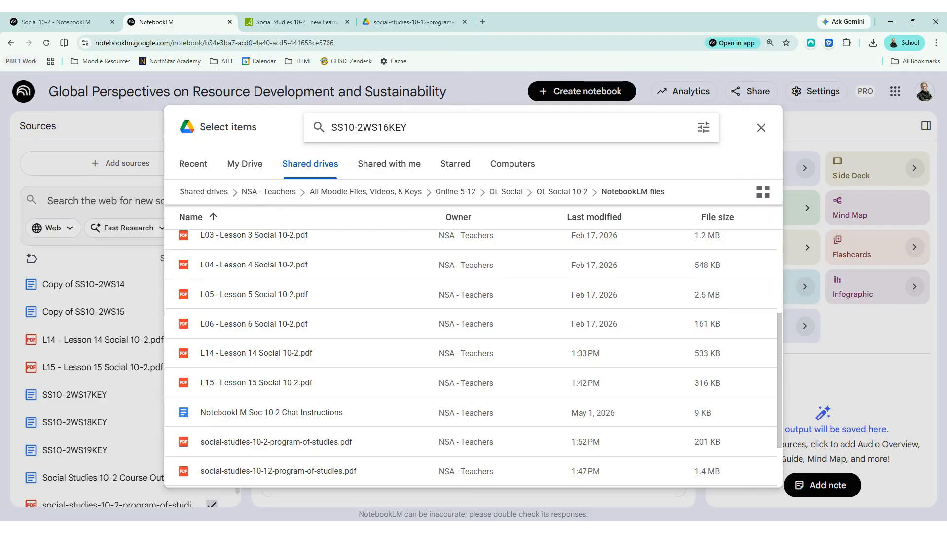
{"action": "key", "text": "Return"}
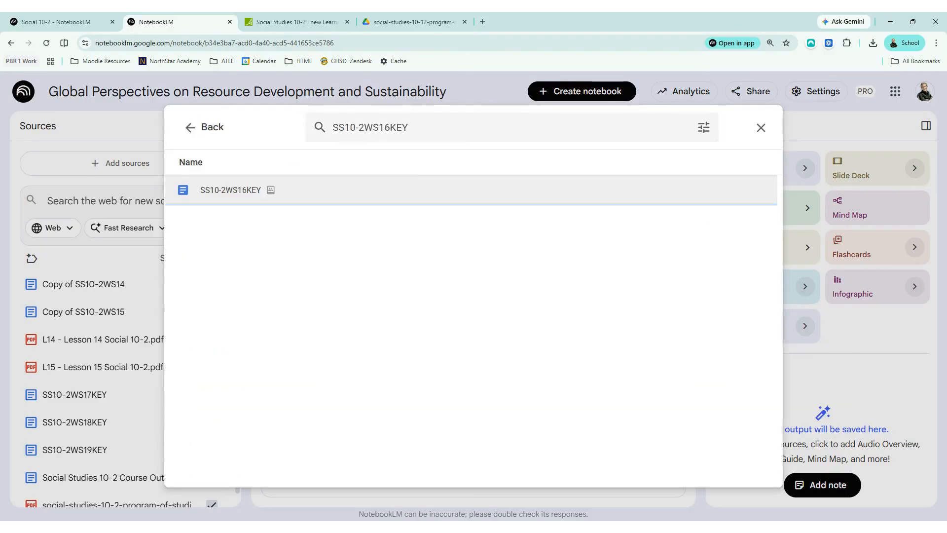
{"action": "left_click", "coordinate": [420, 190]}
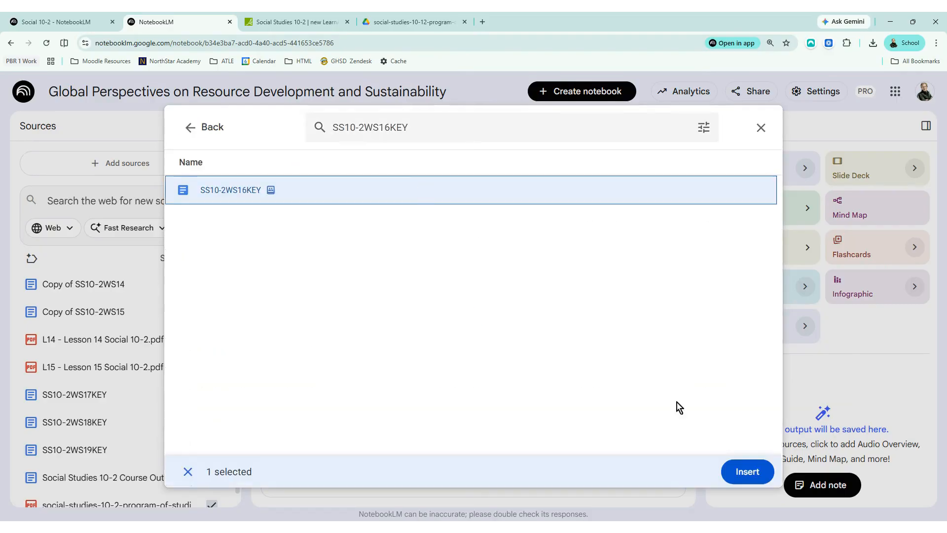
{"action": "left_click", "coordinate": [745, 473]}
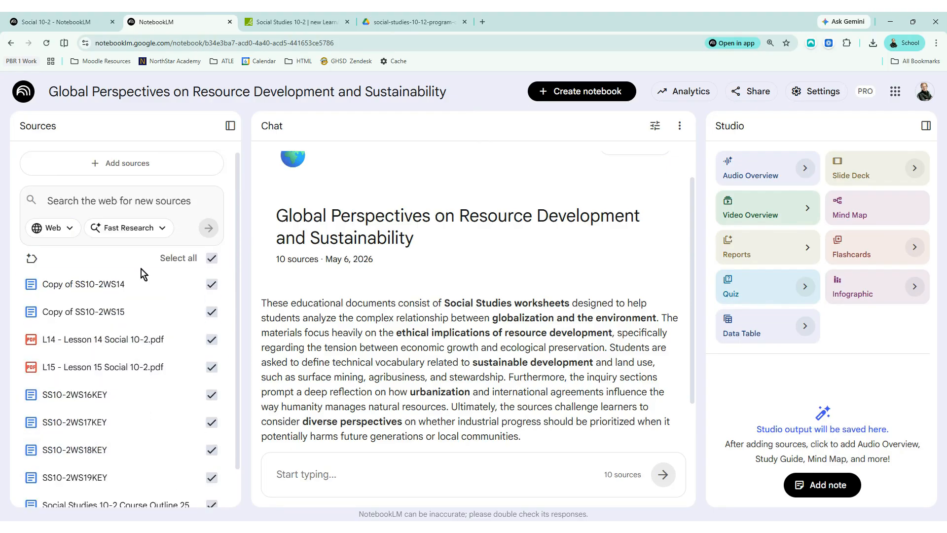
- Read the source guide of the Copy of SS10-2WS14 worksheet and return to the source list
{"action": "left_click", "coordinate": [144, 311]}
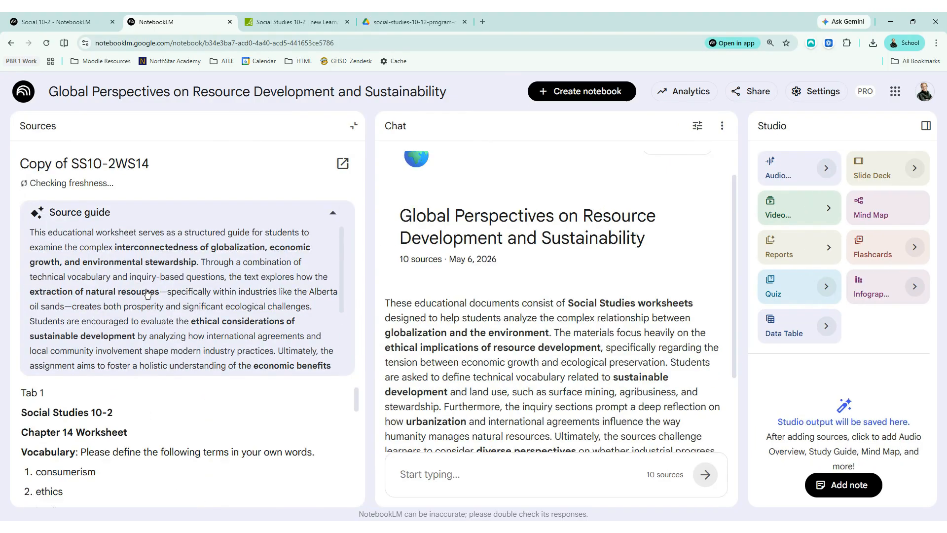
{"action": "scroll", "coordinate": [182, 286], "scroll_direction": "down", "scroll_amount": 2}
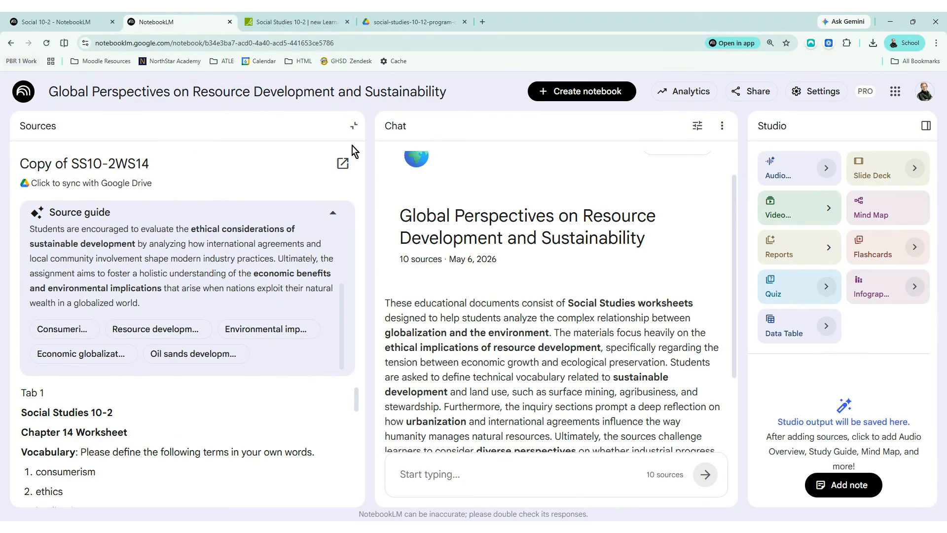
{"action": "left_click", "coordinate": [354, 125]}
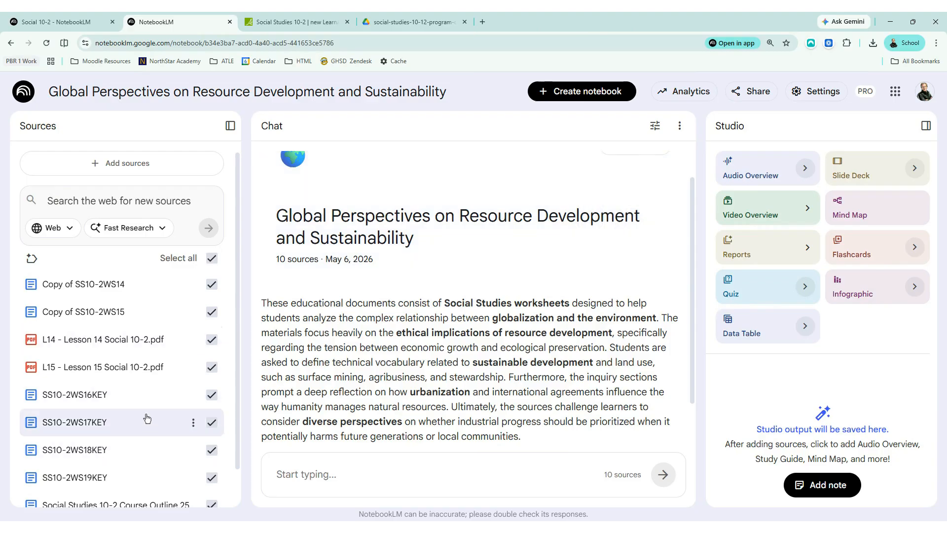
- Check the content of the newly added SS10-2WS16KEY source and return to the source list
{"action": "left_click", "coordinate": [146, 396]}
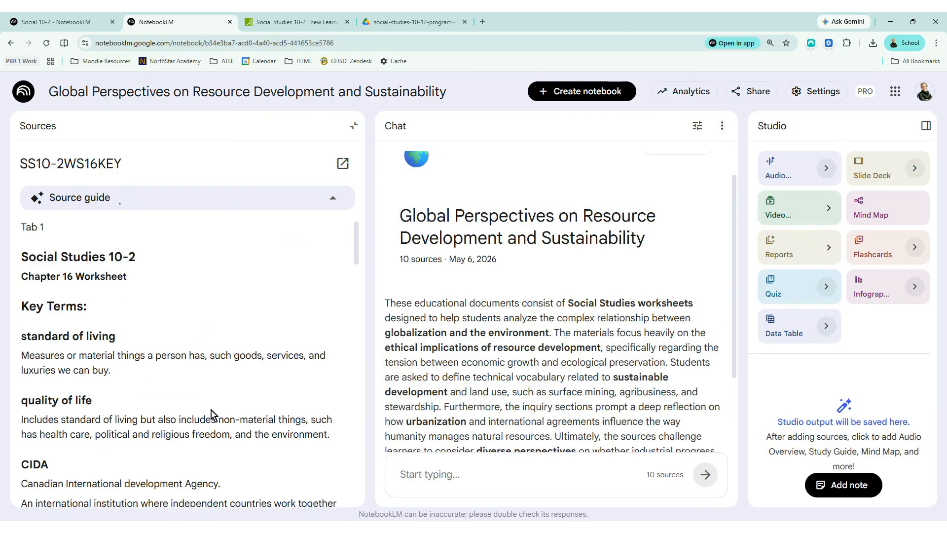
{"action": "scroll", "coordinate": [210, 413], "scroll_direction": "down", "scroll_amount": 15}
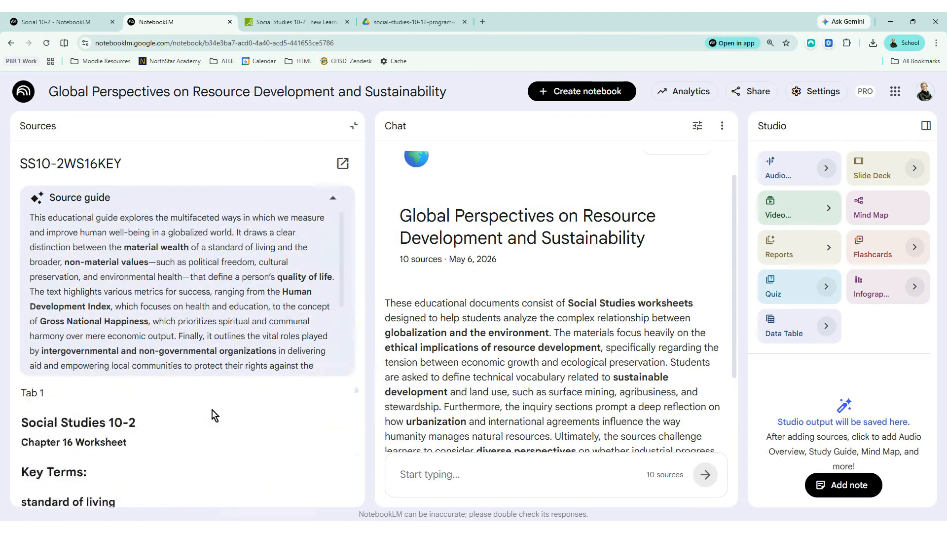
{"action": "left_click", "coordinate": [353, 126]}
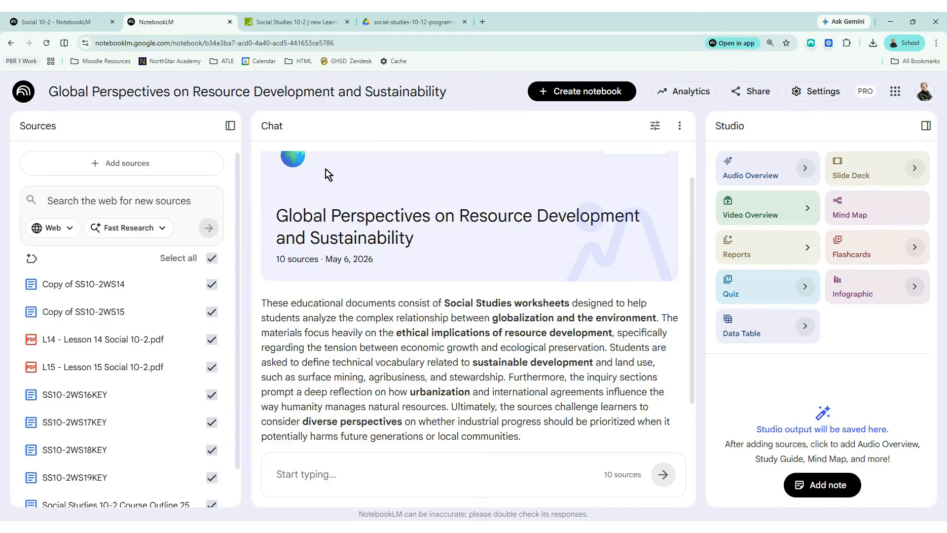
- Deselect the Copy of SS10-2WS14 and Copy of SS10-2WS15 worksheets so the notebook leaves them out
{"action": "left_click", "coordinate": [214, 291]}
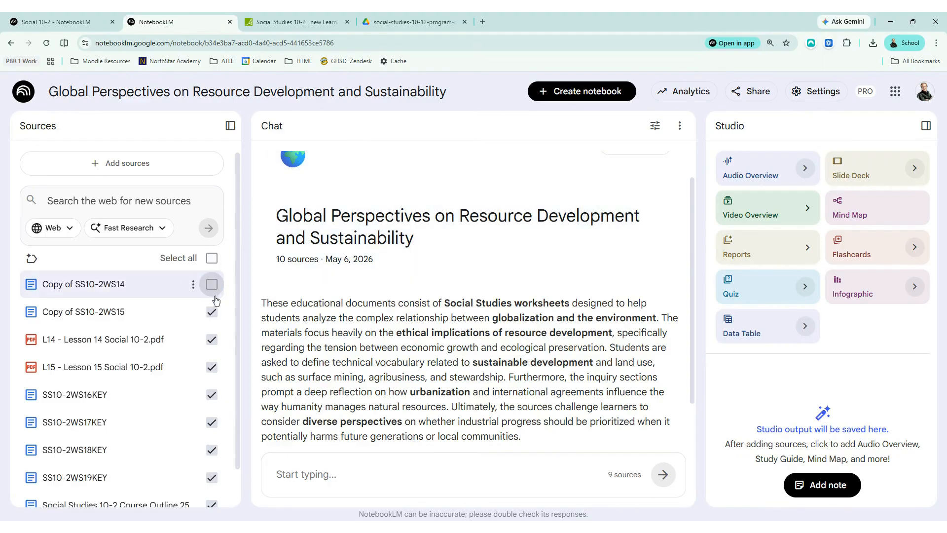
{"action": "left_click", "coordinate": [212, 312]}
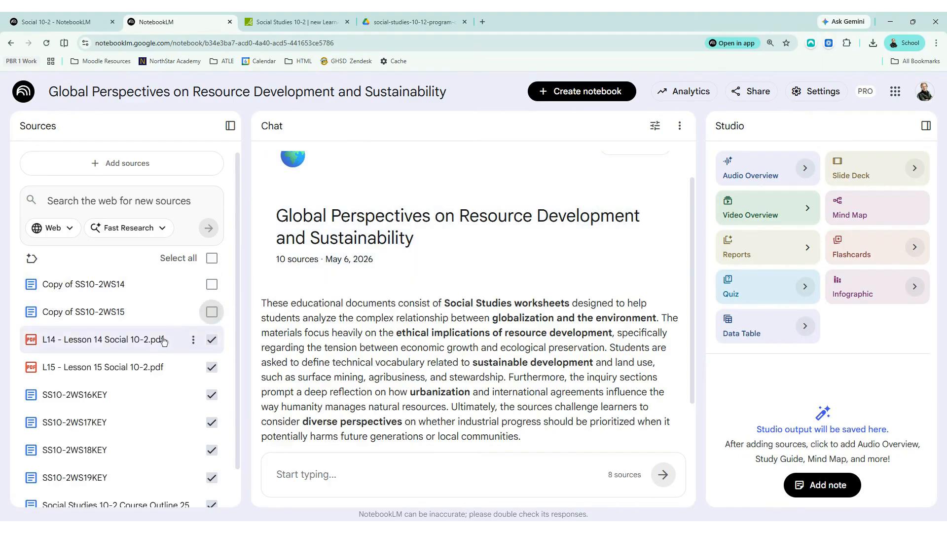
- Examine L15 - Lesson 15 Social 10-2.pdf, including its daily reading schedule and the source guide's summary and topics
{"action": "scroll", "coordinate": [164, 345], "scroll_direction": "down", "scroll_amount": 1}
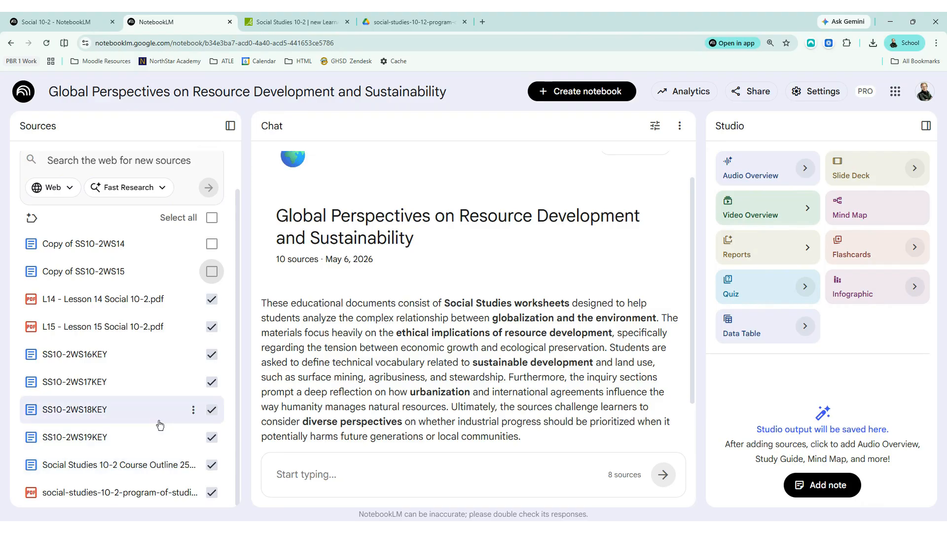
{"action": "left_click", "coordinate": [129, 328]}
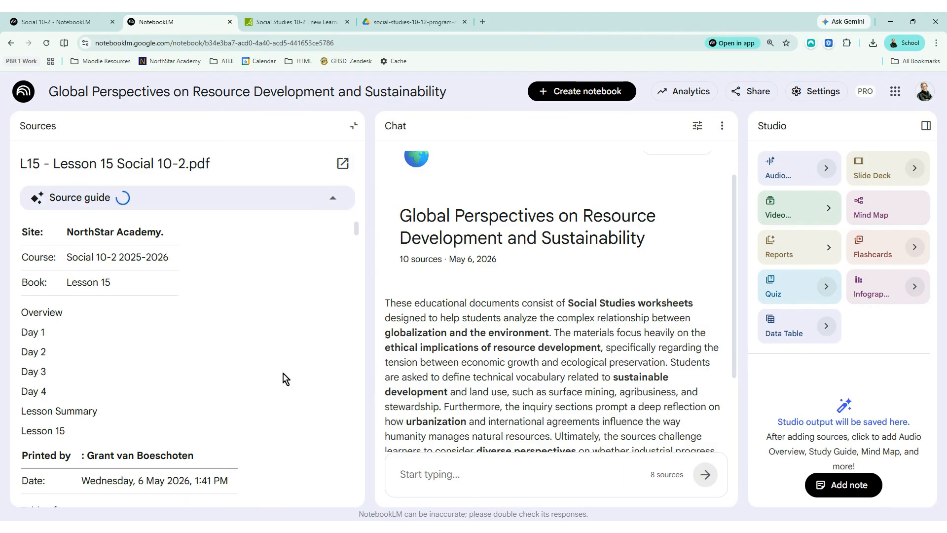
{"action": "scroll", "coordinate": [171, 398], "scroll_direction": "down", "scroll_amount": 10}
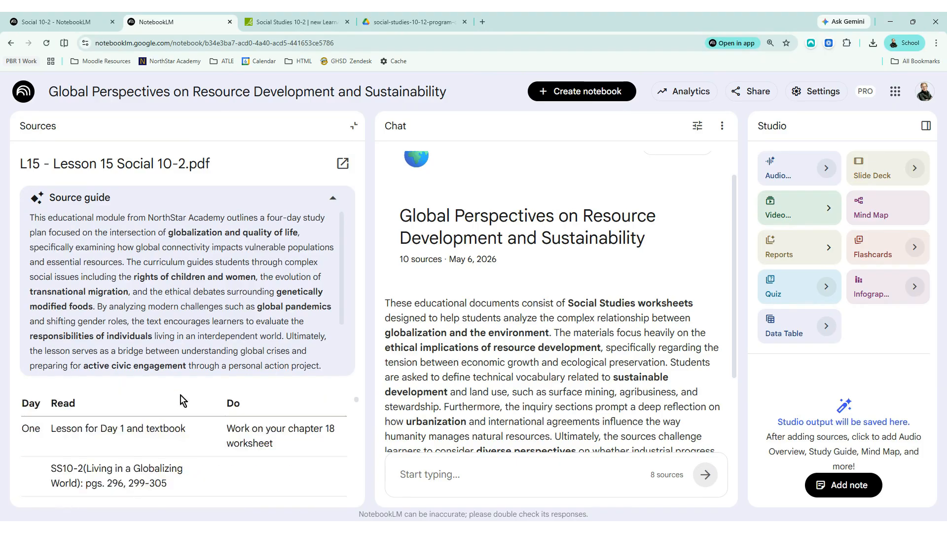
{"action": "scroll", "coordinate": [187, 422], "scroll_direction": "down", "scroll_amount": 5}
{"action": "scroll", "coordinate": [187, 422], "scroll_direction": "up", "scroll_amount": 15}
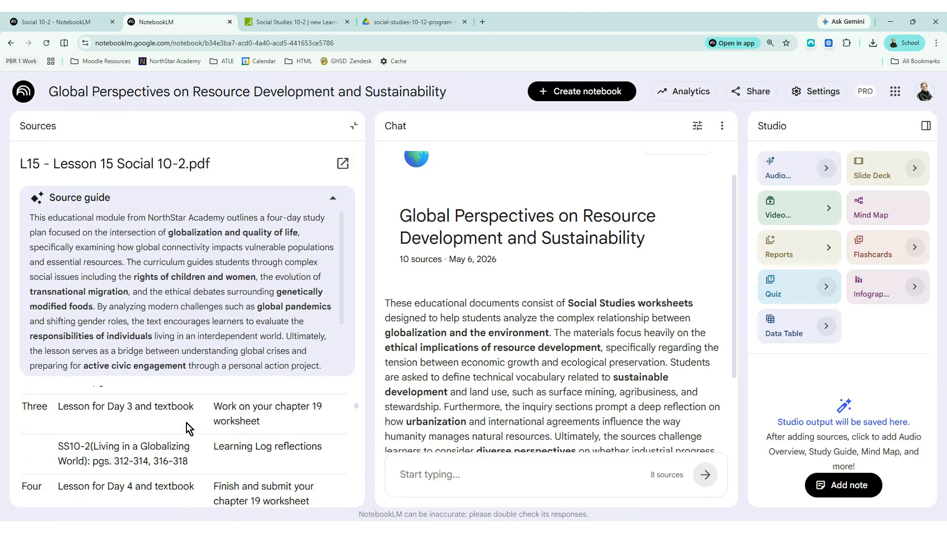
{"action": "scroll", "coordinate": [186, 422], "scroll_direction": "up", "scroll_amount": 10}
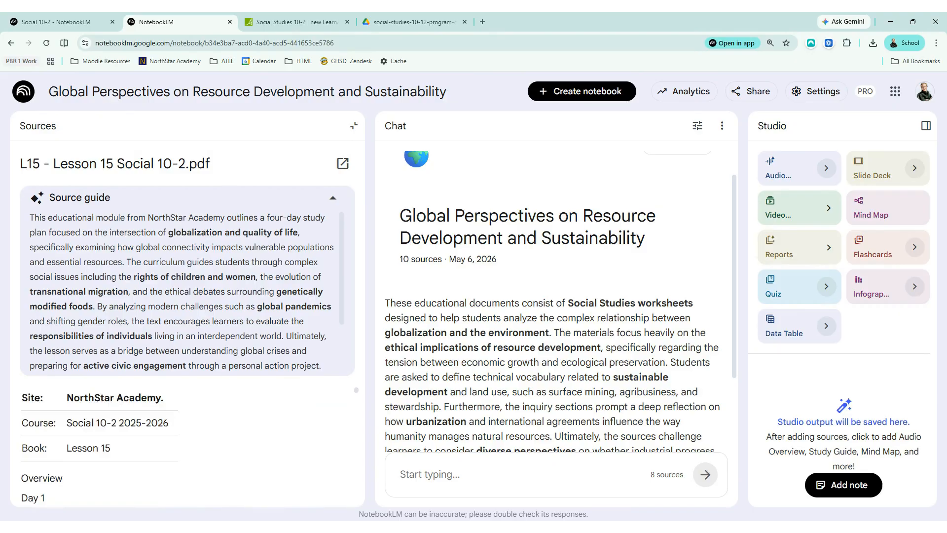
{"action": "scroll", "coordinate": [255, 437], "scroll_direction": "down", "scroll_amount": 10}
{"action": "scroll", "coordinate": [255, 437], "scroll_direction": "up", "scroll_amount": 10}
{"action": "scroll", "coordinate": [552, 296], "scroll_direction": "down", "scroll_amount": 2}
{"action": "scroll", "coordinate": [552, 296], "scroll_direction": "up", "scroll_amount": 3}
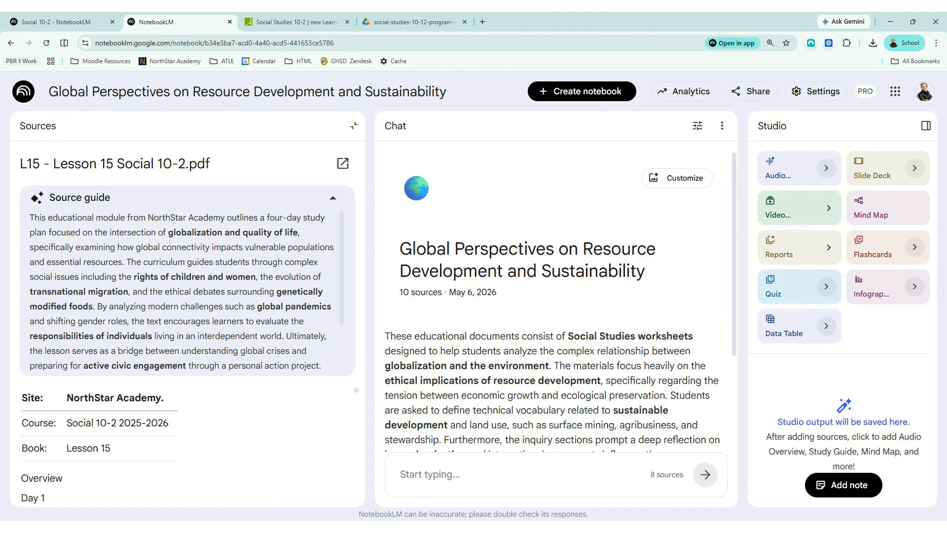
{"action": "scroll", "coordinate": [310, 370], "scroll_direction": "down", "scroll_amount": 2}
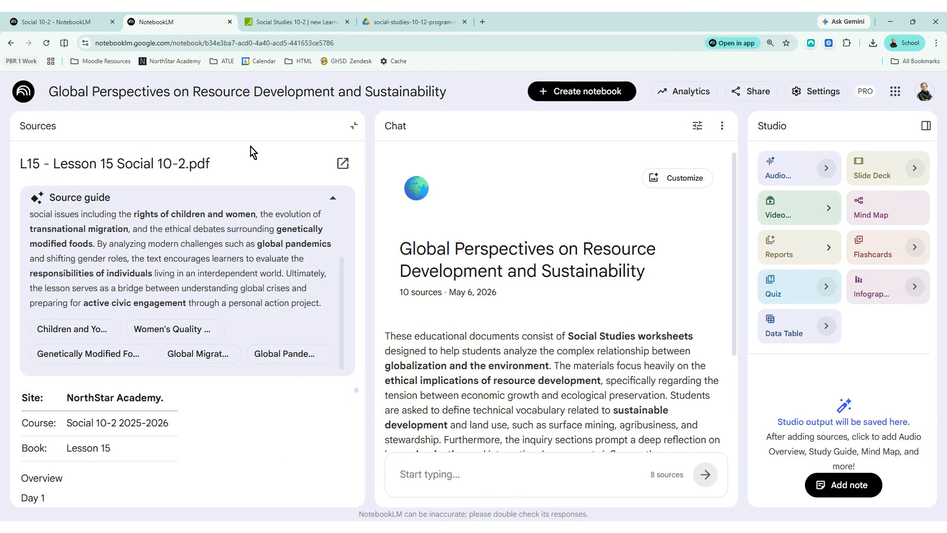
- Open Gemini in a new browser tab and attach the NotebookLM notebook Global Perspectives on Resource Development and Sustainability to the prompt
{"action": "left_click", "coordinate": [483, 23]}
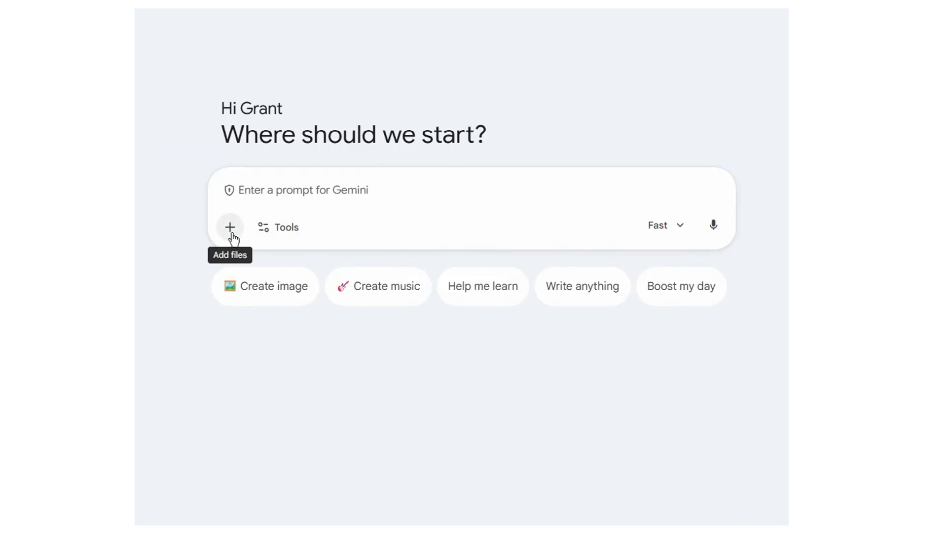
{"action": "left_click", "coordinate": [230, 227]}
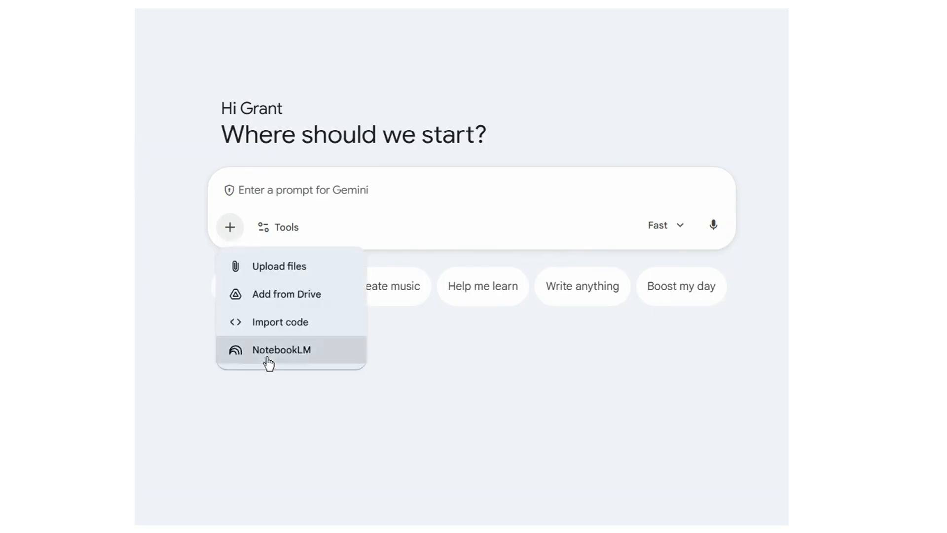
{"action": "left_click", "coordinate": [268, 359]}
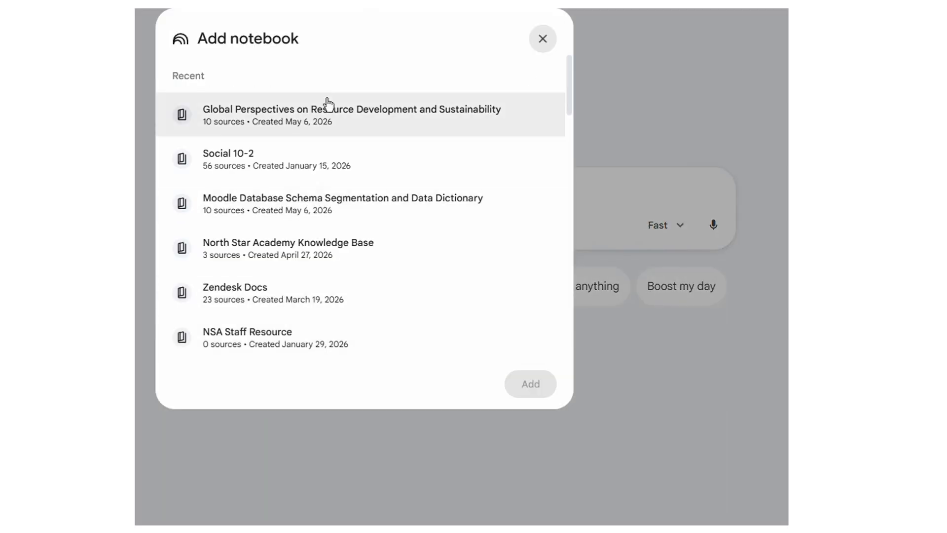
{"action": "left_click", "coordinate": [374, 113]}
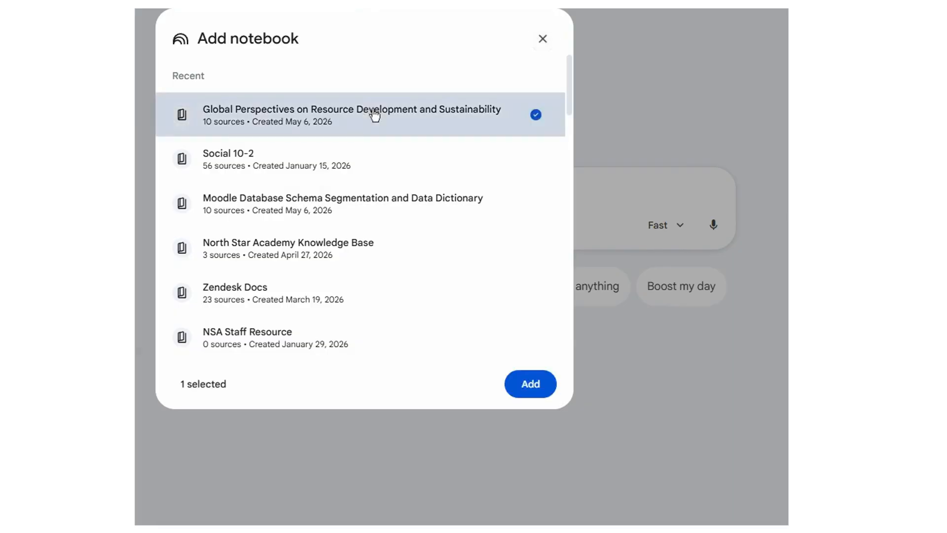
{"action": "left_click", "coordinate": [532, 391]}
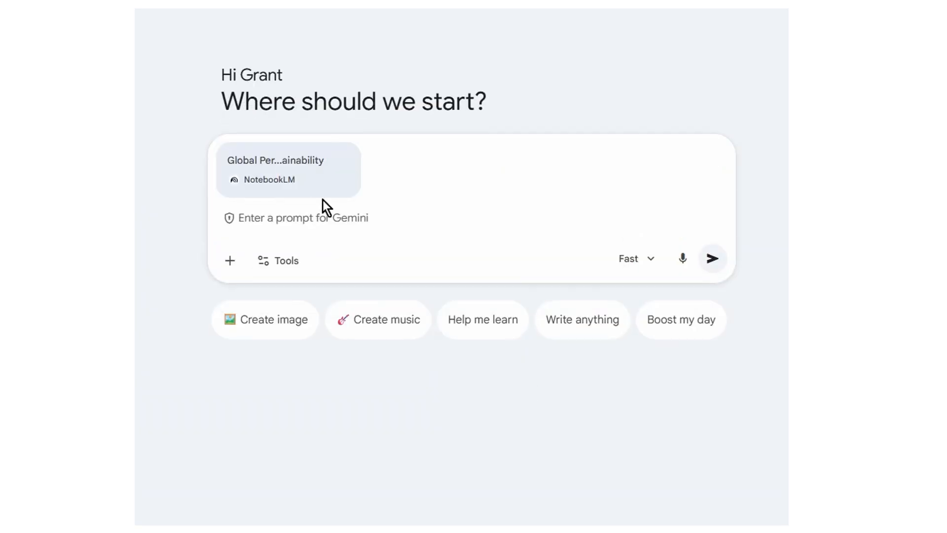
- Enable the Deep research tool for the prompt and set the model to Pro
{"action": "left_click", "coordinate": [284, 272]}
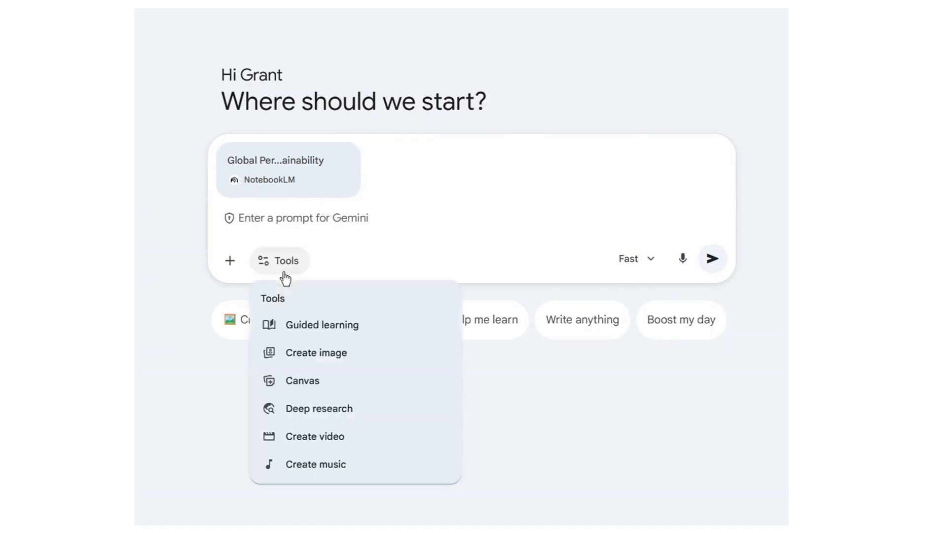
{"action": "left_click", "coordinate": [332, 416]}
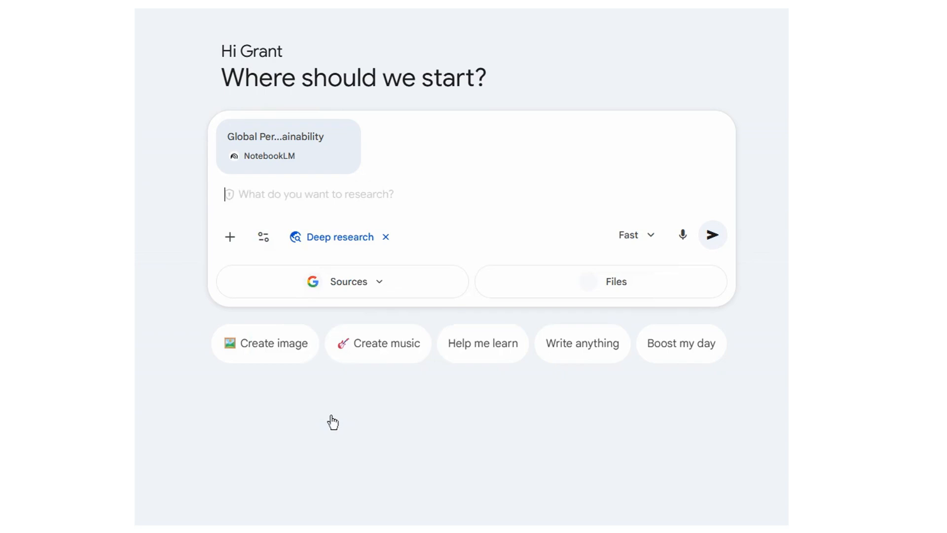
{"action": "left_click", "coordinate": [657, 249]}
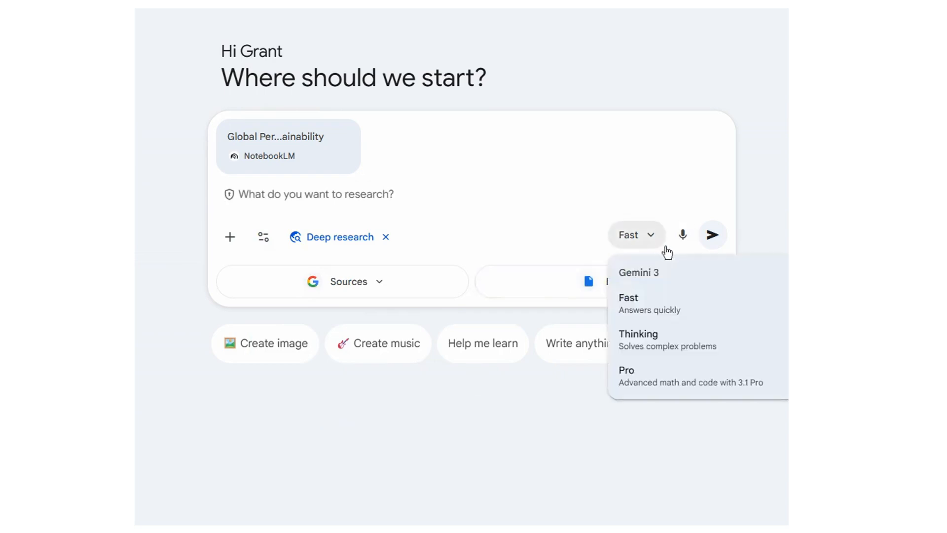
{"action": "left_click", "coordinate": [636, 379]}
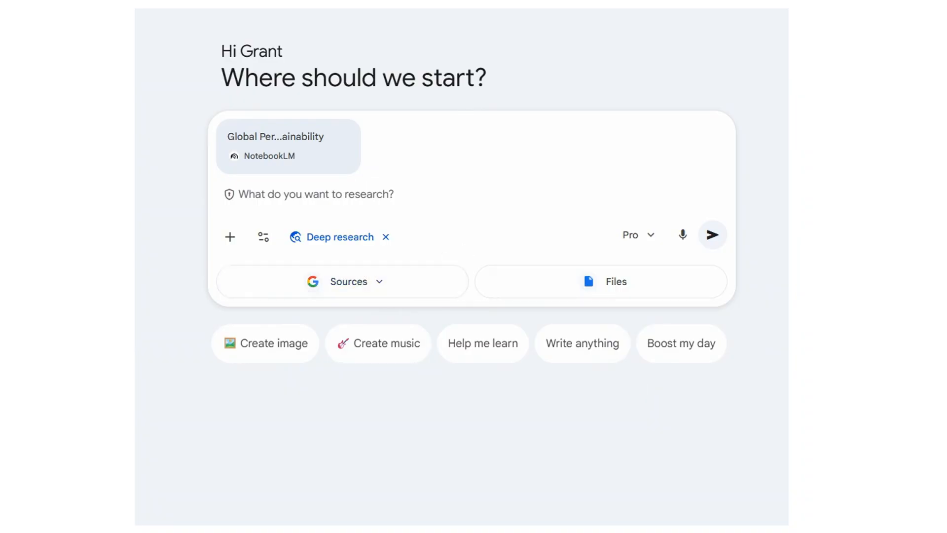
- Prompt for Social 10-2 instruction on Chapters 16-19 steered by the NotebookLM's Program of Studies, Weekly Lessons and Worksheet Keys, with sources quoted and Alberta copyright followed
{"action": "type", "text": "Using the supplied NotebookLM for steering the research, assemble quality instruction for students in Social 10-2 studying Chapters 16-19.  Do not commit plagiarism, quote all sources and ensure correct copyright laws and permissions are adhered to for Alberta Canada.  The Program of Studies in the NotebookLM will help to focus key learning outcomes for the research.  The Weekly Lessons and Worksheet Keys can further narrow the research."}
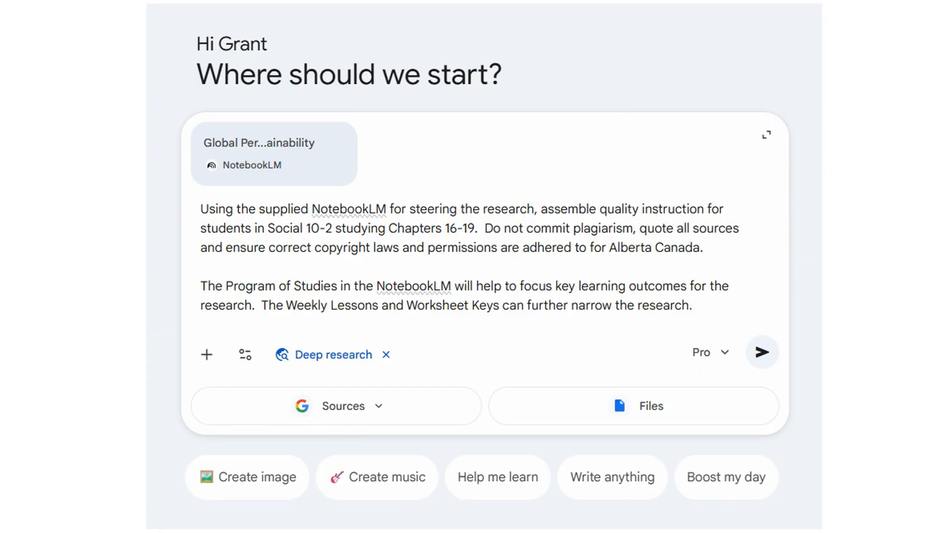
{"action": "left_click", "coordinate": [761, 354]}
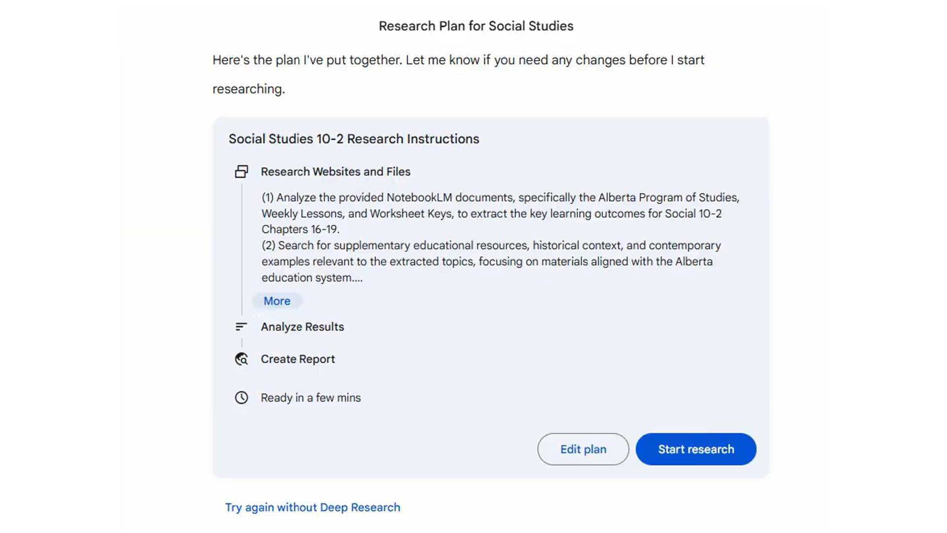
- Expand the full Social Studies 10-2 research plan to review its steps, and start the research
{"action": "left_click", "coordinate": [276, 302]}
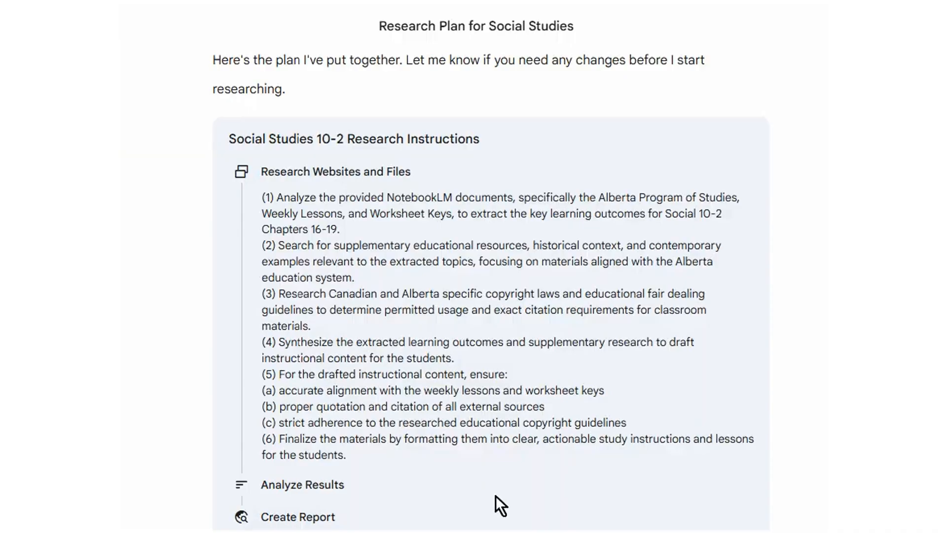
{"action": "scroll", "coordinate": [495, 495], "scroll_direction": "down", "scroll_amount": 3}
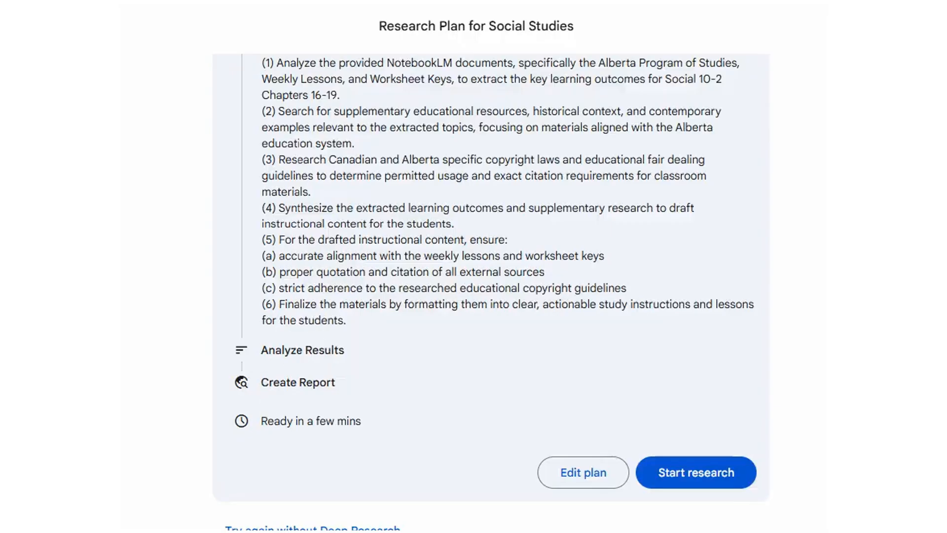
{"action": "left_click", "coordinate": [693, 487]}
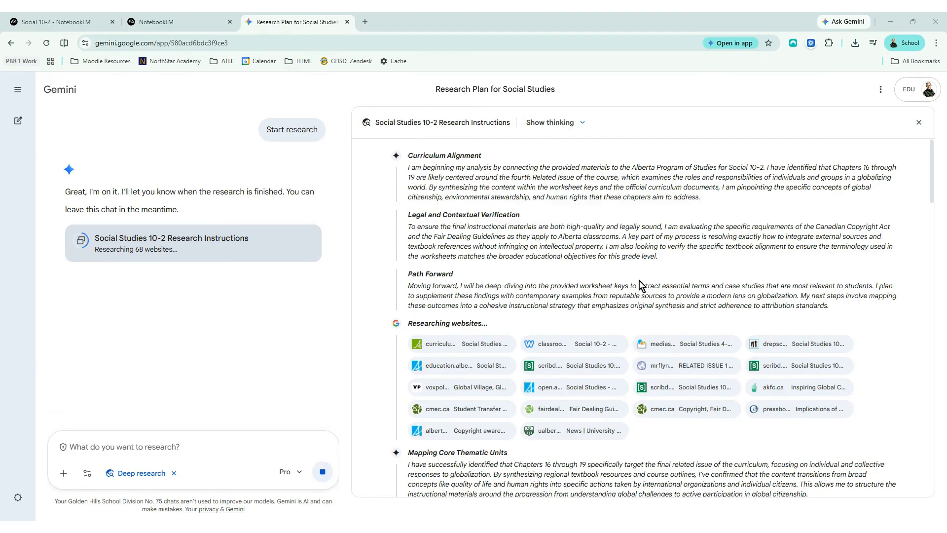
- Examine the running research's reasoning notes and the websites it consults for the Social Studies 10-2 chapters
{"action": "scroll", "coordinate": [640, 285], "scroll_direction": "down", "scroll_amount": 2}
{"action": "scroll", "coordinate": [641, 296], "scroll_direction": "up", "scroll_amount": 2}
{"action": "scroll", "coordinate": [654, 413], "scroll_direction": "down", "scroll_amount": 2}
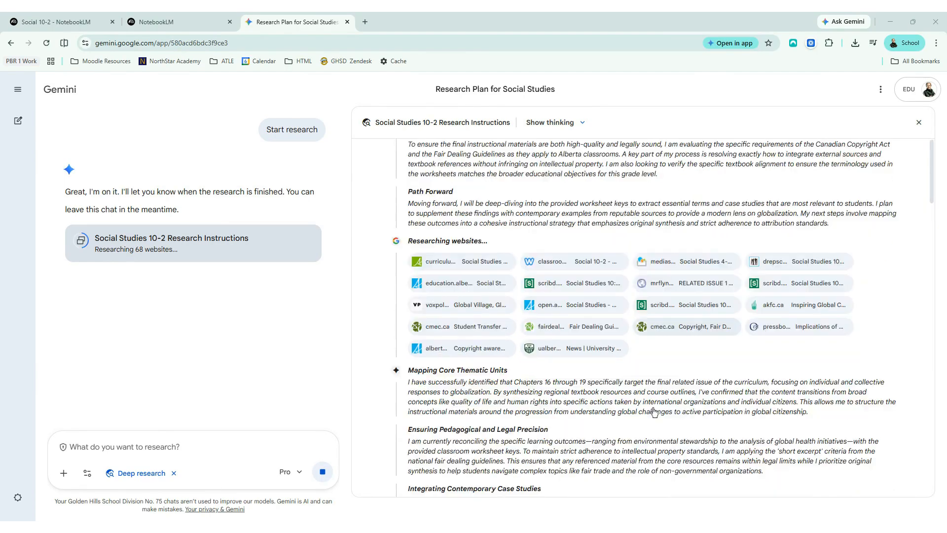
{"action": "scroll", "coordinate": [654, 413], "scroll_direction": "down", "scroll_amount": 2}
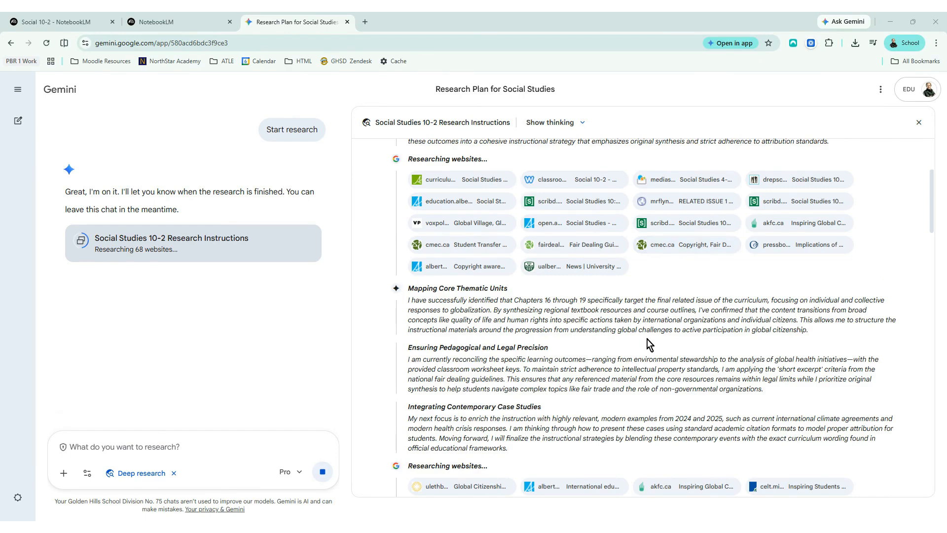
{"action": "scroll", "coordinate": [652, 354], "scroll_direction": "down", "scroll_amount": 2}
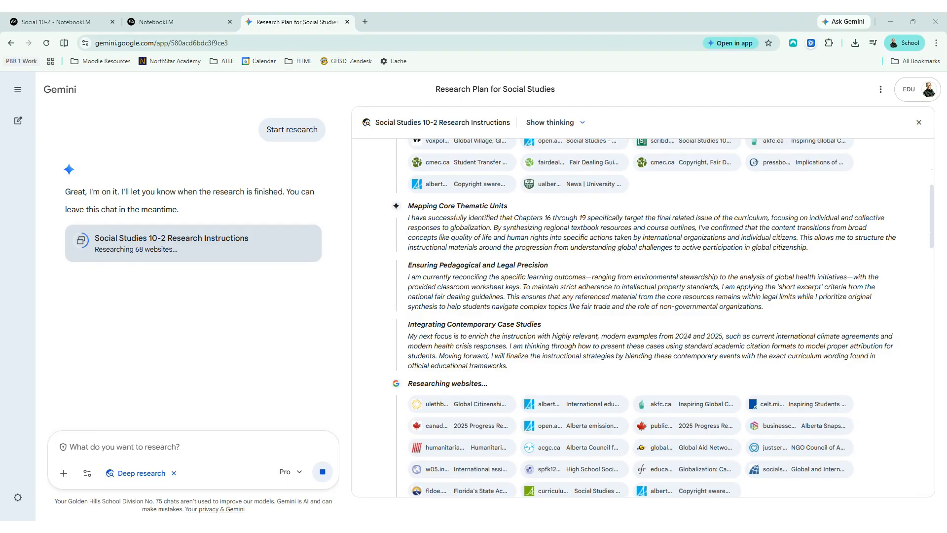
{"action": "scroll", "coordinate": [651, 354], "scroll_direction": "down", "scroll_amount": 6}
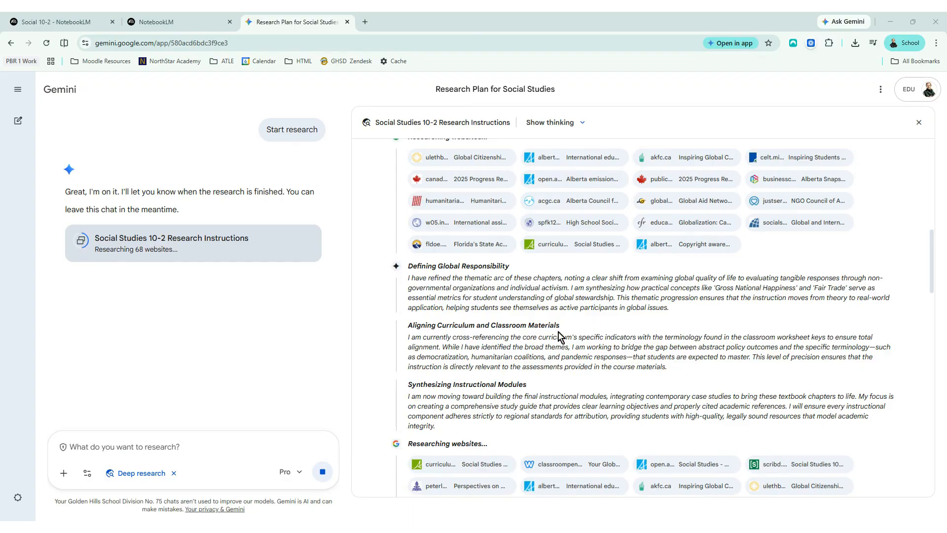
{"action": "scroll", "coordinate": [557, 337], "scroll_direction": "down", "scroll_amount": 7}
{"action": "scroll", "coordinate": [641, 316], "scroll_direction": "down", "scroll_amount": 5}
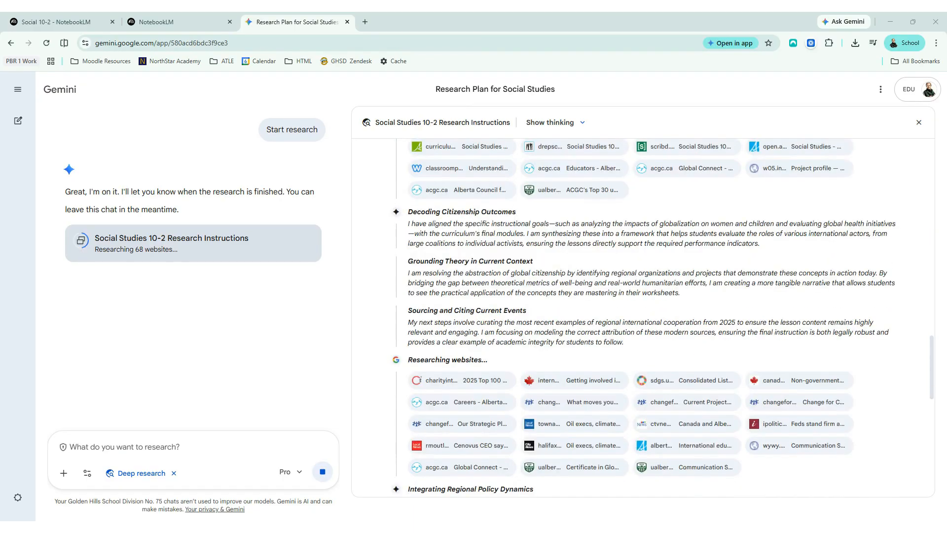
{"action": "scroll", "coordinate": [554, 311], "scroll_direction": "down", "scroll_amount": 3}
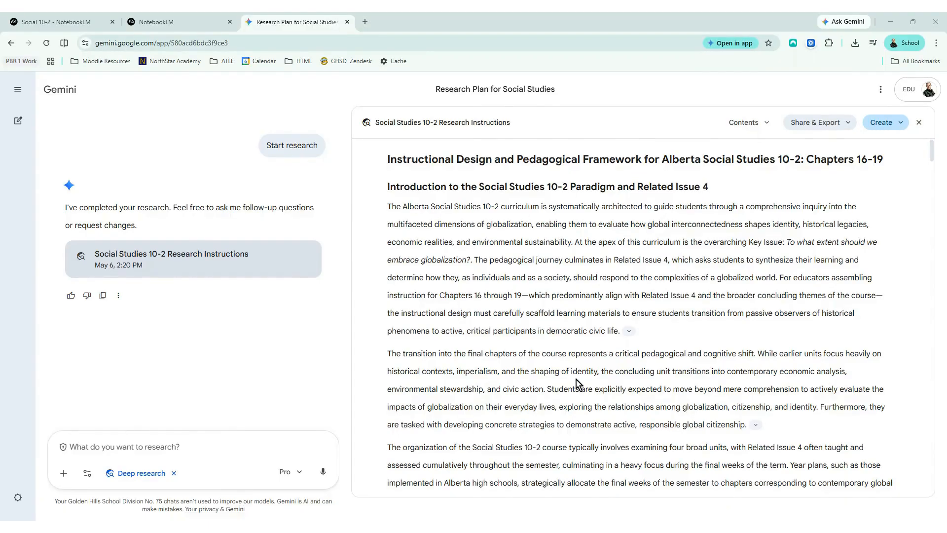
- Review the finished Social Studies 10-2 report's copyright, citation and critical literacy sections, and export the report to Google Docs
{"action": "scroll", "coordinate": [604, 354], "scroll_direction": "down", "scroll_amount": 15}
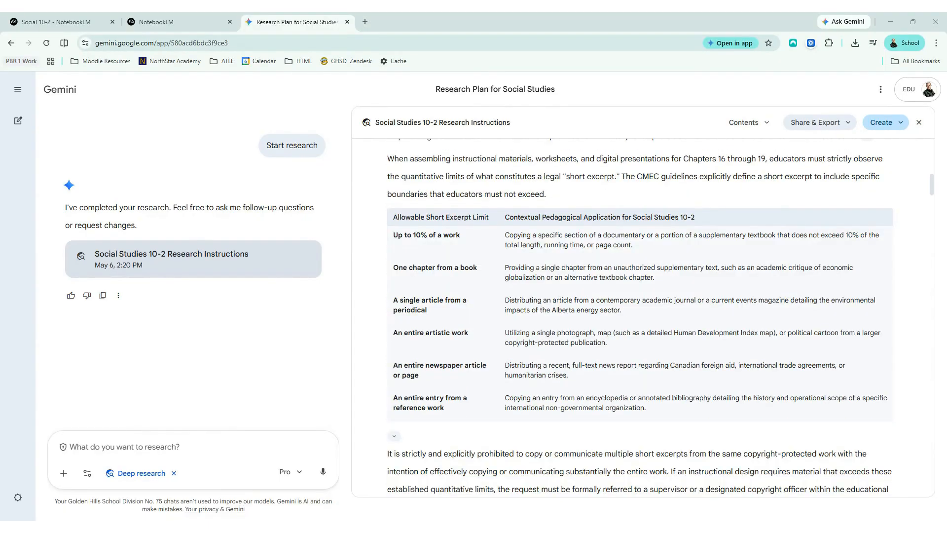
{"action": "scroll", "coordinate": [605, 353], "scroll_direction": "down", "scroll_amount": 7}
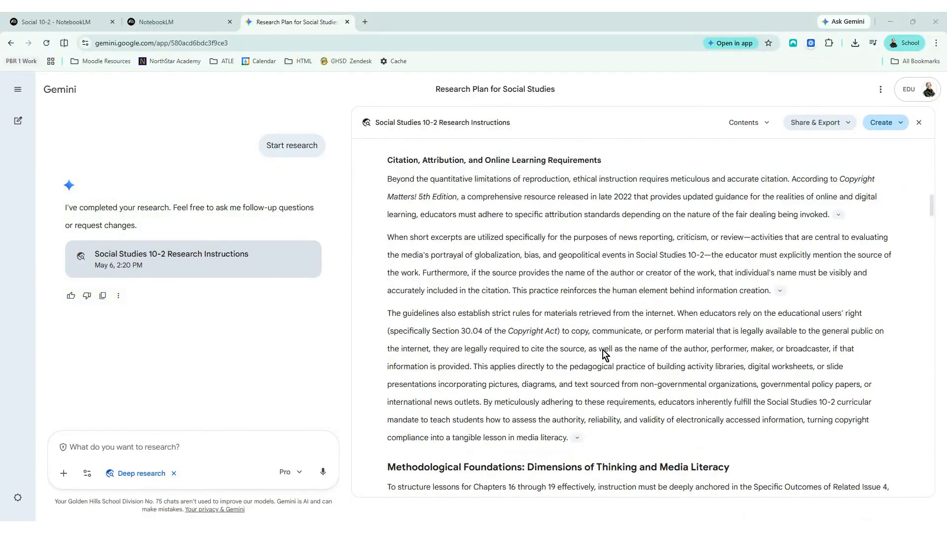
{"action": "scroll", "coordinate": [604, 354], "scroll_direction": "down", "scroll_amount": 3}
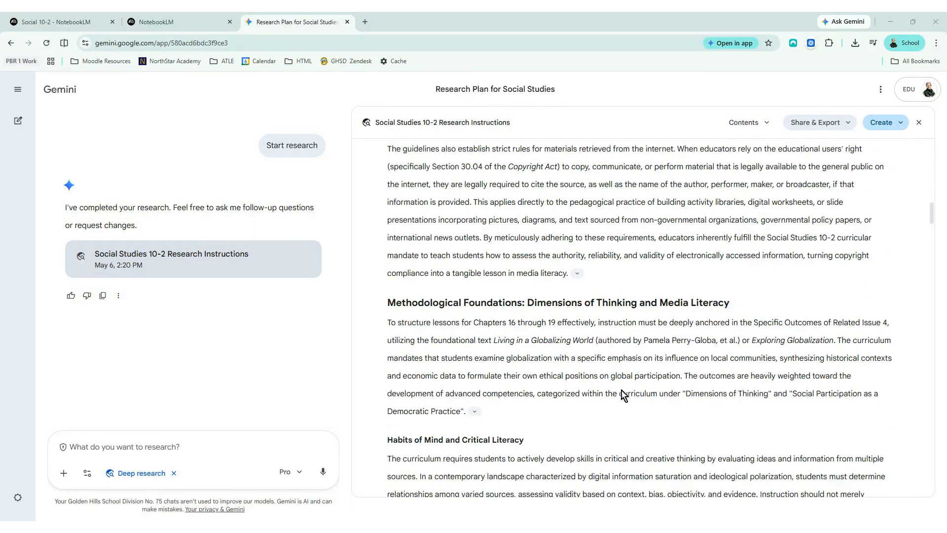
{"action": "scroll", "coordinate": [605, 361], "scroll_direction": "down", "scroll_amount": 2}
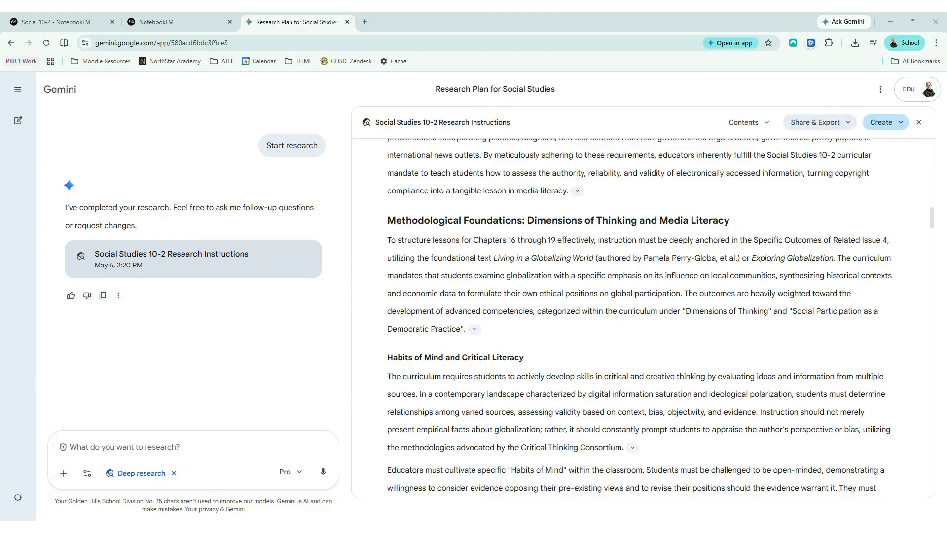
{"action": "scroll", "coordinate": [607, 365], "scroll_direction": "down", "scroll_amount": 6}
{"action": "scroll", "coordinate": [606, 360], "scroll_direction": "up", "scroll_amount": 5}
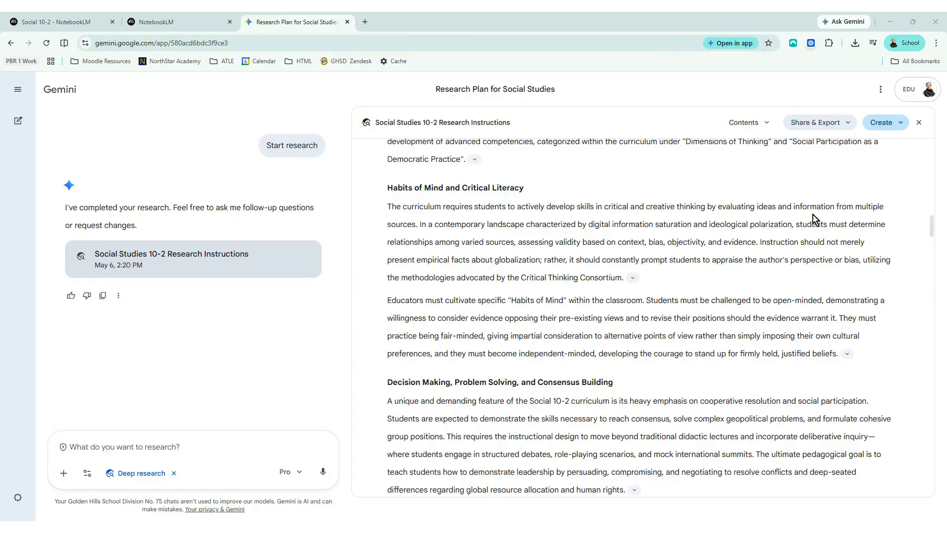
{"action": "left_click", "coordinate": [846, 124]}
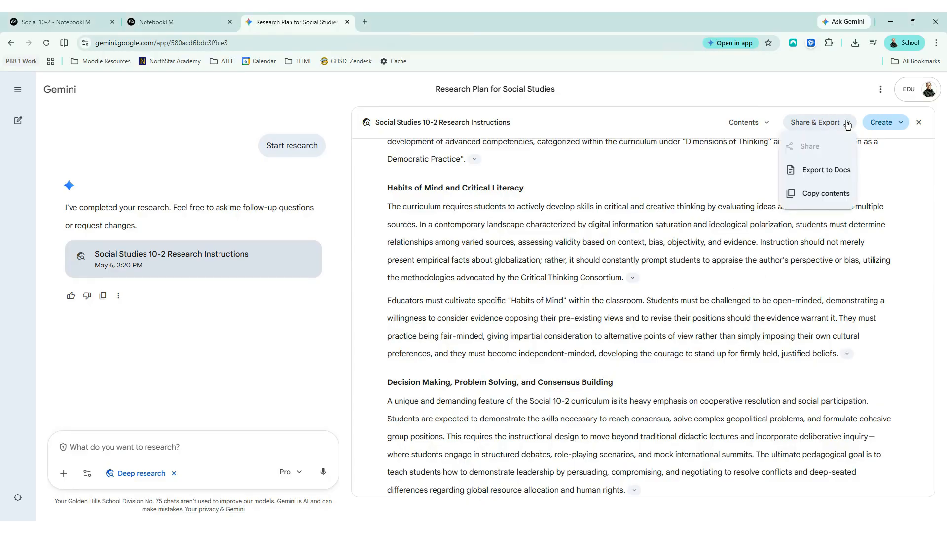
{"action": "left_click", "coordinate": [826, 176]}
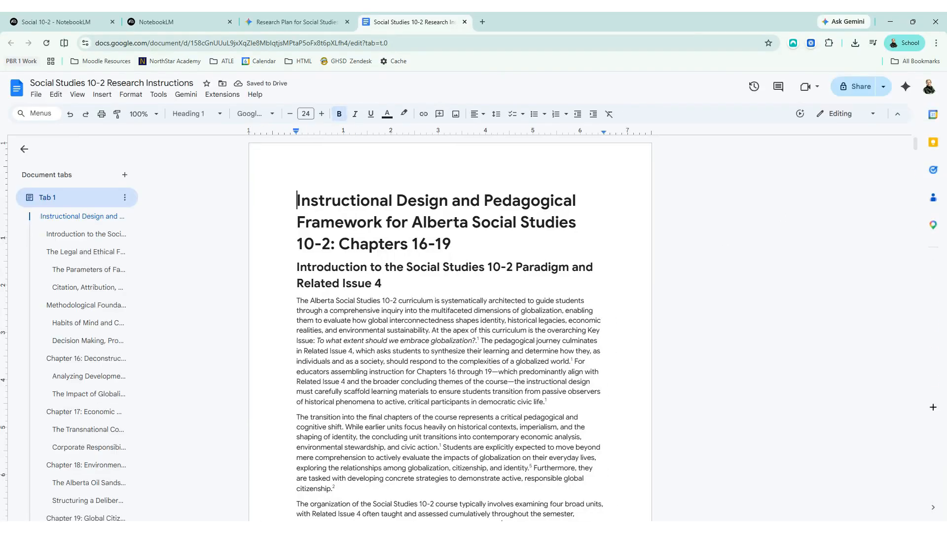
- Read through the exported document's introduction, the Legal and Ethical Framework section and its short-excerpt table
{"action": "scroll", "coordinate": [450, 327], "scroll_direction": "down", "scroll_amount": 3}
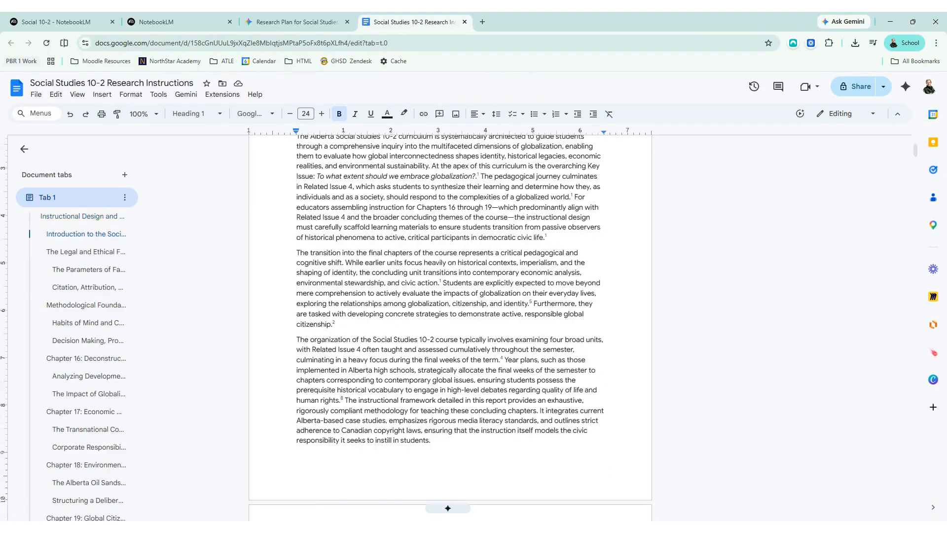
{"action": "scroll", "coordinate": [450, 327], "scroll_direction": "down", "scroll_amount": 10}
{"action": "scroll", "coordinate": [449, 327], "scroll_direction": "up", "scroll_amount": 2}
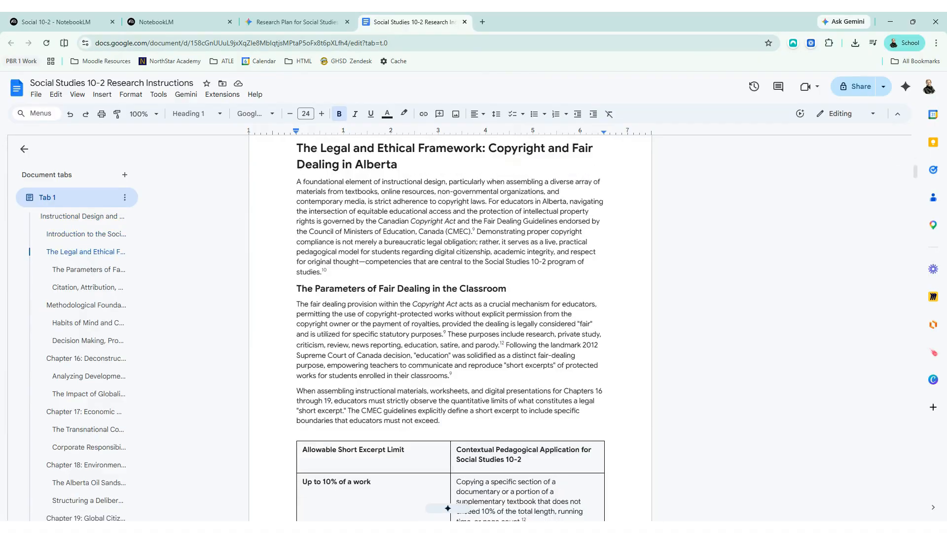
{"action": "scroll", "coordinate": [450, 327], "scroll_direction": "down", "scroll_amount": 9}
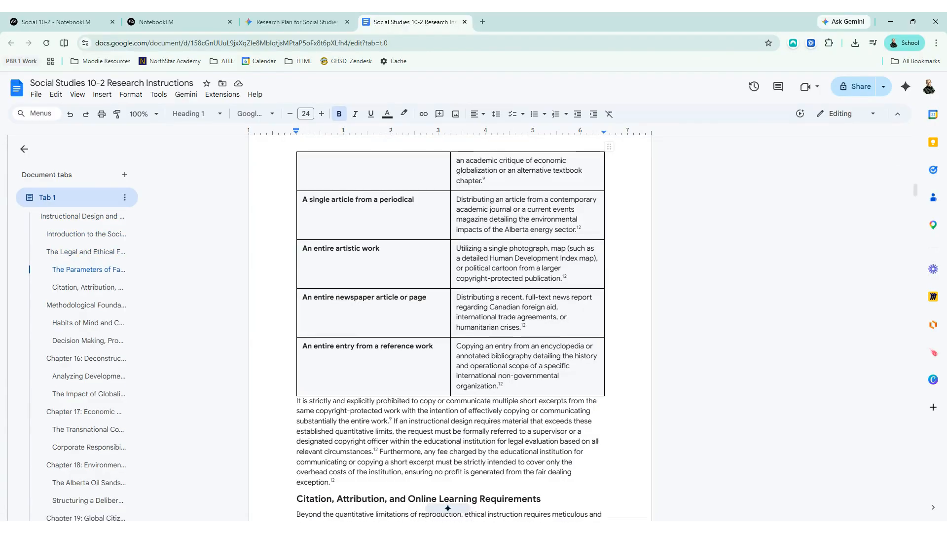
{"action": "scroll", "coordinate": [449, 327], "scroll_direction": "up", "scroll_amount": 12}
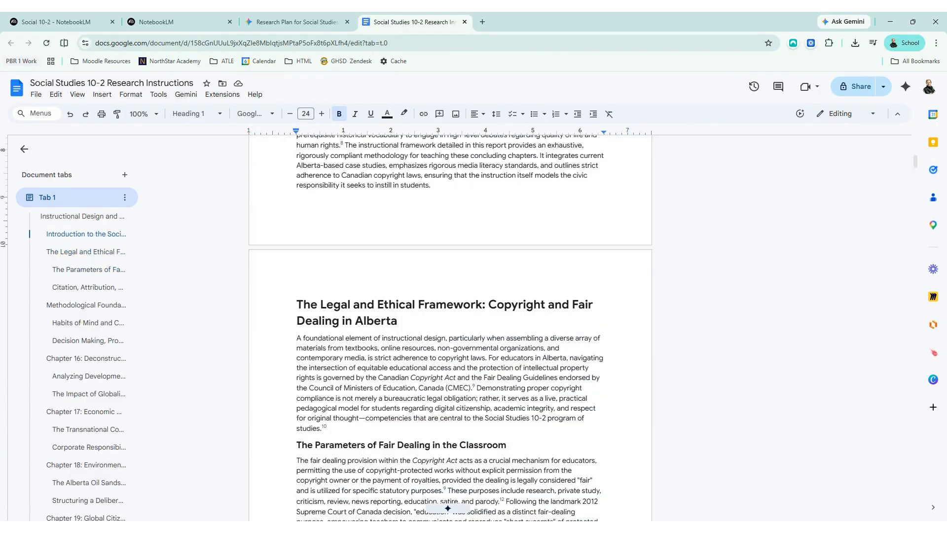
{"action": "scroll", "coordinate": [449, 327], "scroll_direction": "up", "scroll_amount": 8}
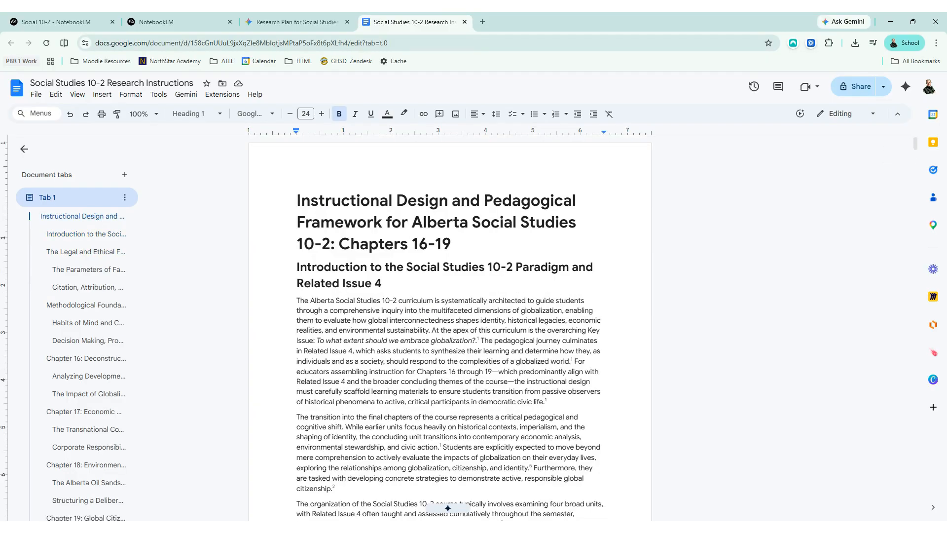
{"action": "scroll", "coordinate": [450, 327], "scroll_direction": "down", "scroll_amount": 6}
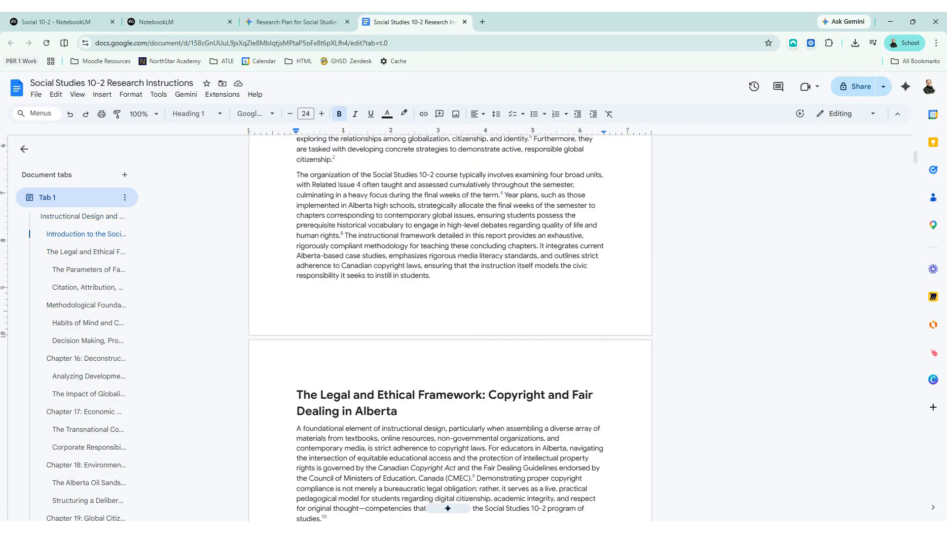
- Cut everything from the Legal and Ethical Framework heading down to the Chapter 16 heading out of the research document
{"action": "left_click_drag", "start_coordinate": [296, 395], "coordinate": [512, 343]}
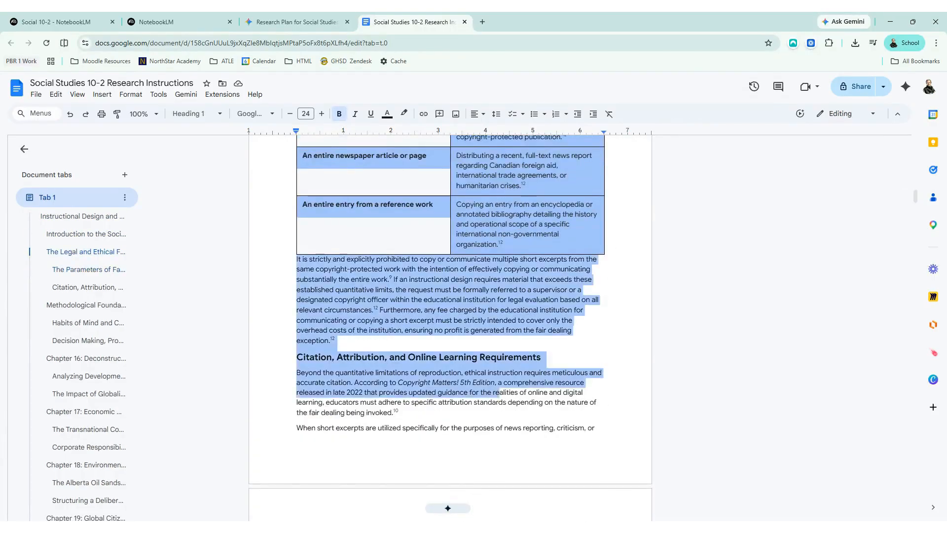
{"action": "scroll", "coordinate": [512, 343], "scroll_direction": "down", "scroll_amount": 2}
{"action": "scroll", "coordinate": [512, 238], "scroll_direction": "down", "scroll_amount": 9}
{"action": "left_click_drag", "start_coordinate": [511, 238], "coordinate": [326, 295]}
{"action": "scroll", "coordinate": [513, 143], "scroll_direction": "down", "scroll_amount": 8}
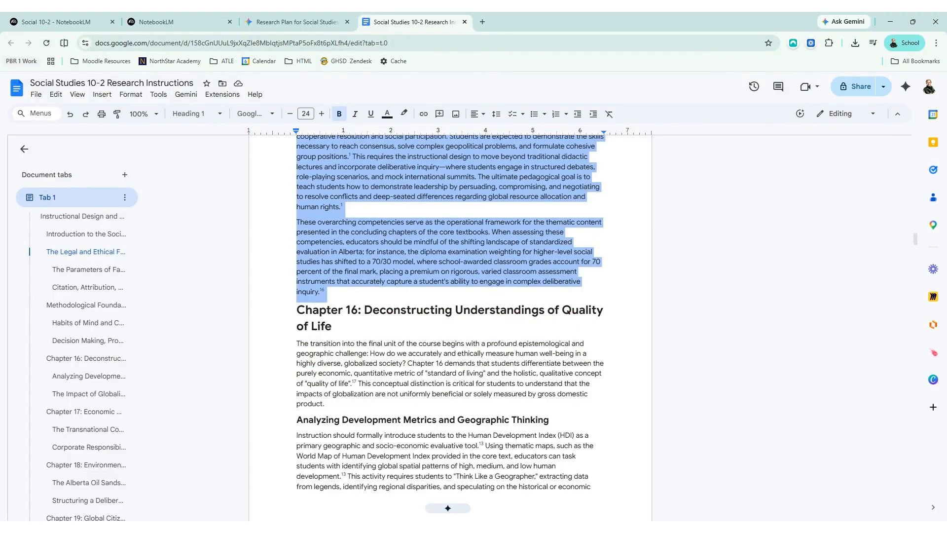
{"action": "key", "text": "Delete"}
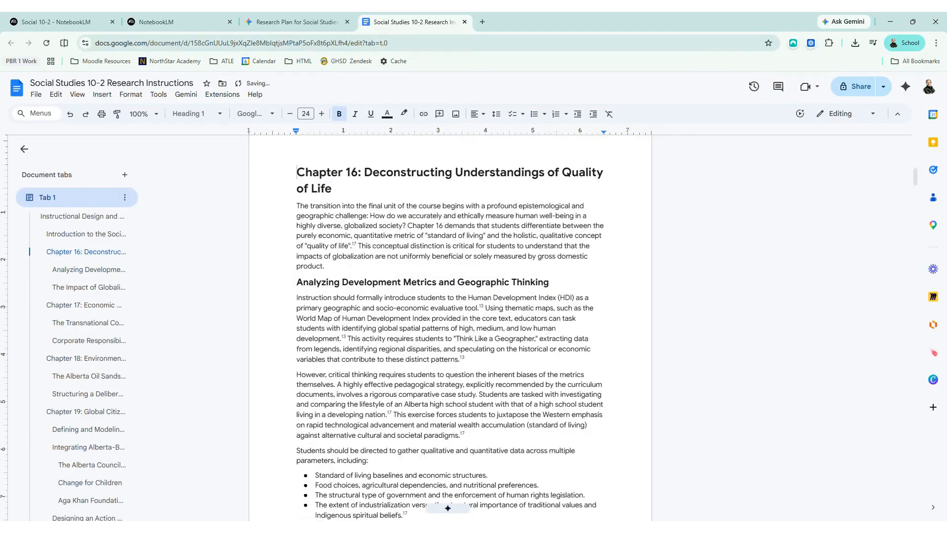
{"action": "left_click_drag", "start_coordinate": [296, 172], "coordinate": [344, 188]}
{"action": "left_click", "coordinate": [526, 225]}
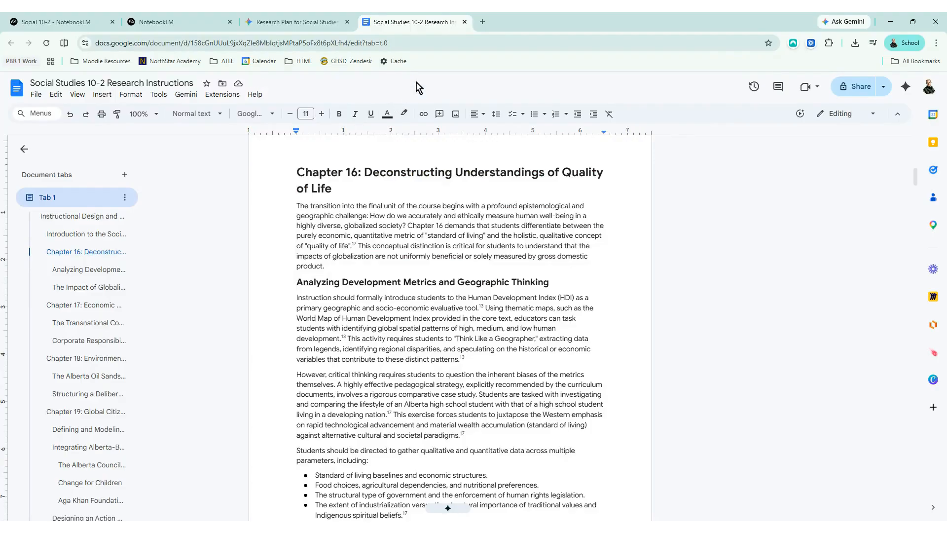
- Create a new Google Docs document via docs.new and paste the cut copyright and methodology sections into it
{"action": "left_click", "coordinate": [482, 22]}
{"action": "type", "text": "d"}
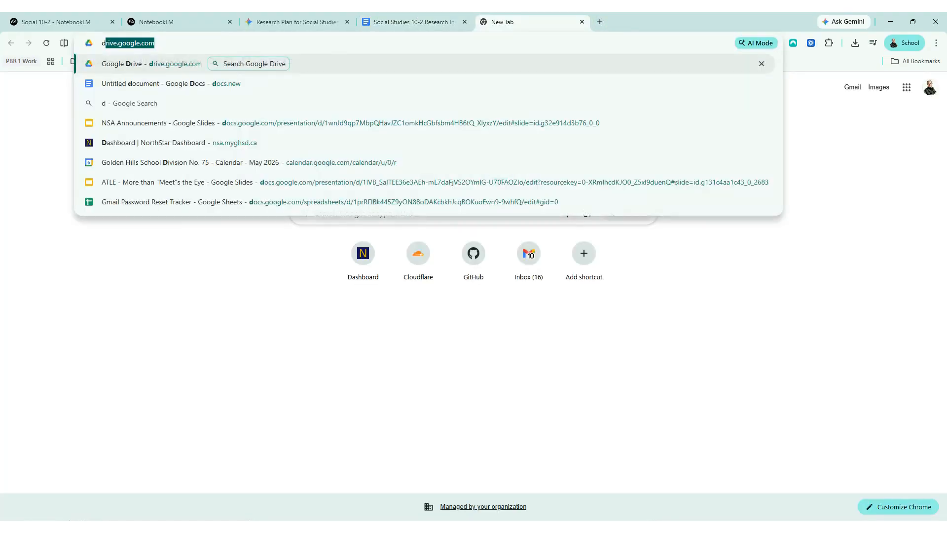
{"action": "type", "text": "ocs.new"}
{"action": "key", "text": "Return"}
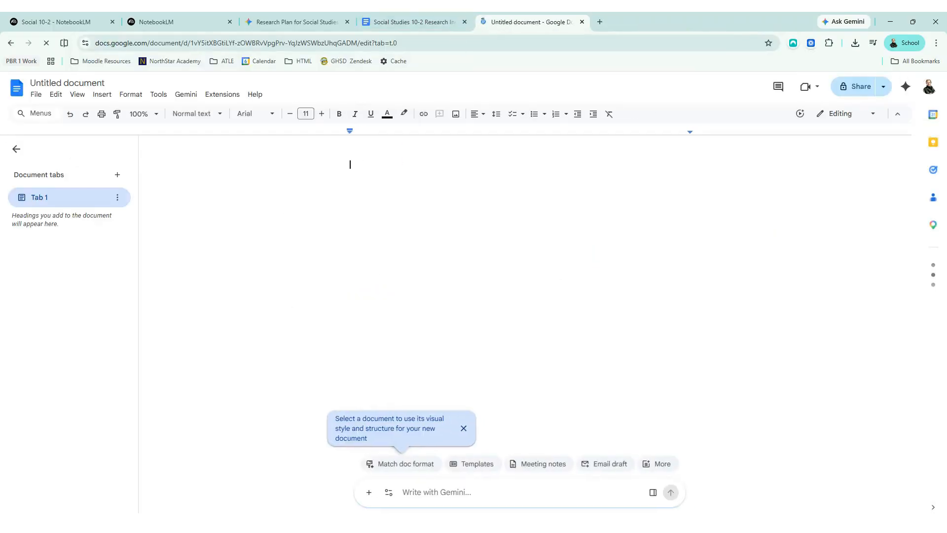
{"action": "key", "text": "ctrl+v"}
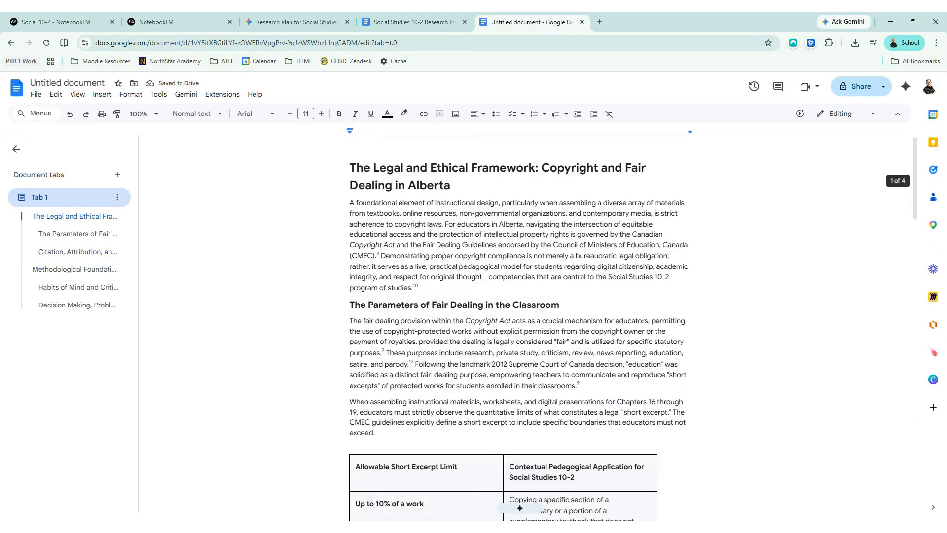
- Rename the new document as Copyright Usage Guidelines
{"action": "key", "text": "ctrl+Home"}
{"action": "left_click", "coordinate": [451, 185]}
{"action": "left_click_drag", "start_coordinate": [452, 185], "coordinate": [350, 167]}
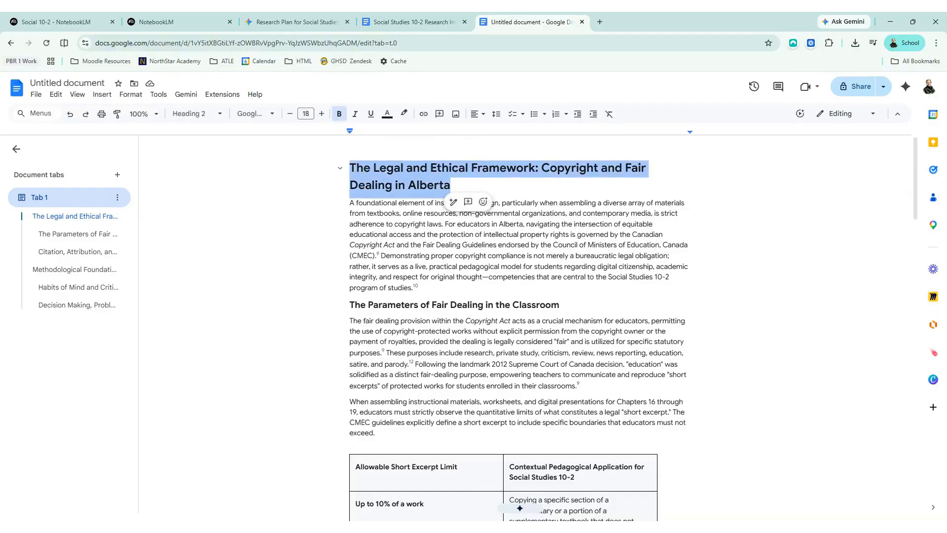
{"action": "left_click", "coordinate": [74, 83]}
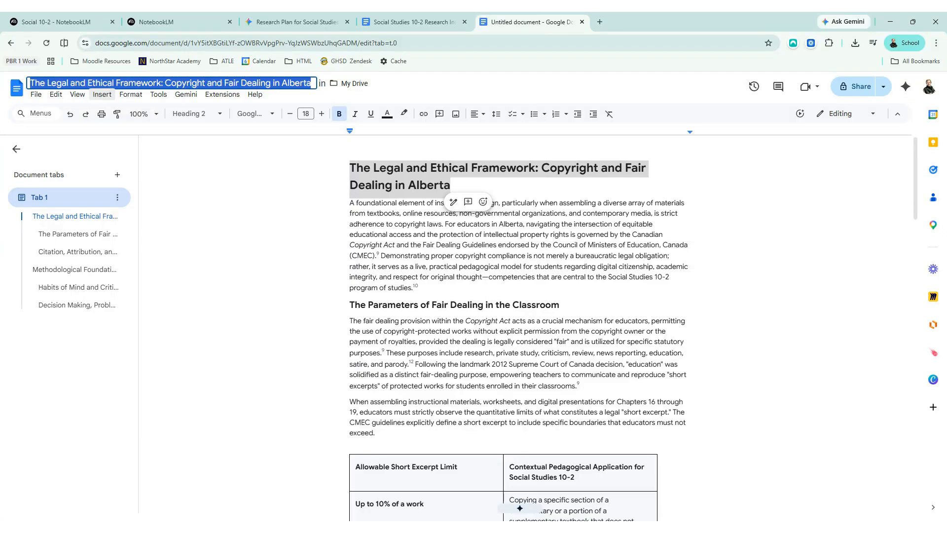
{"action": "type", "text": "Copr"}
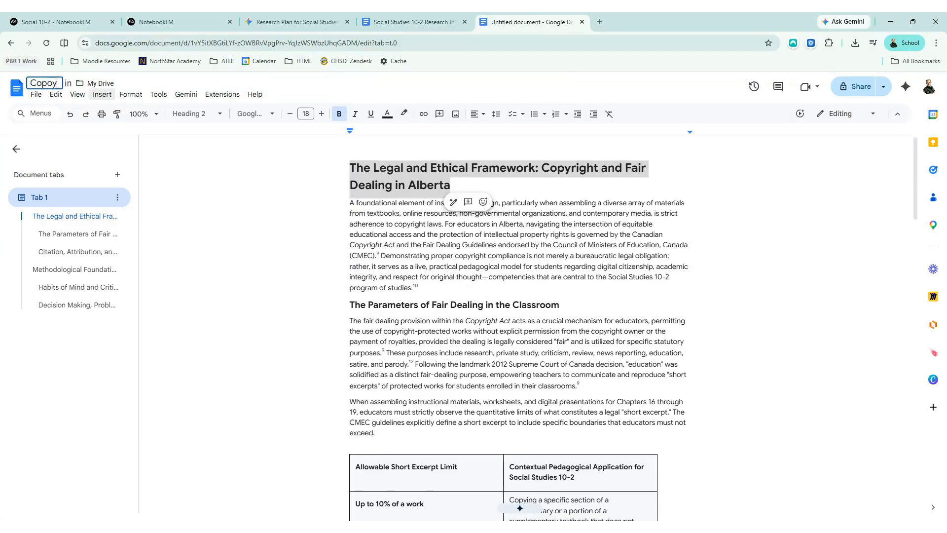
{"action": "type", "text": "right"}
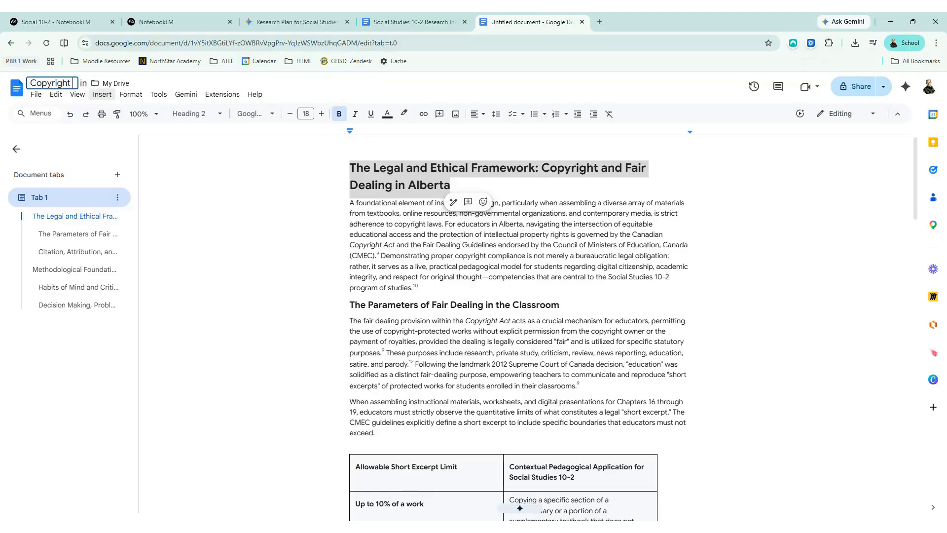
{"action": "type", "text": " Usage G"}
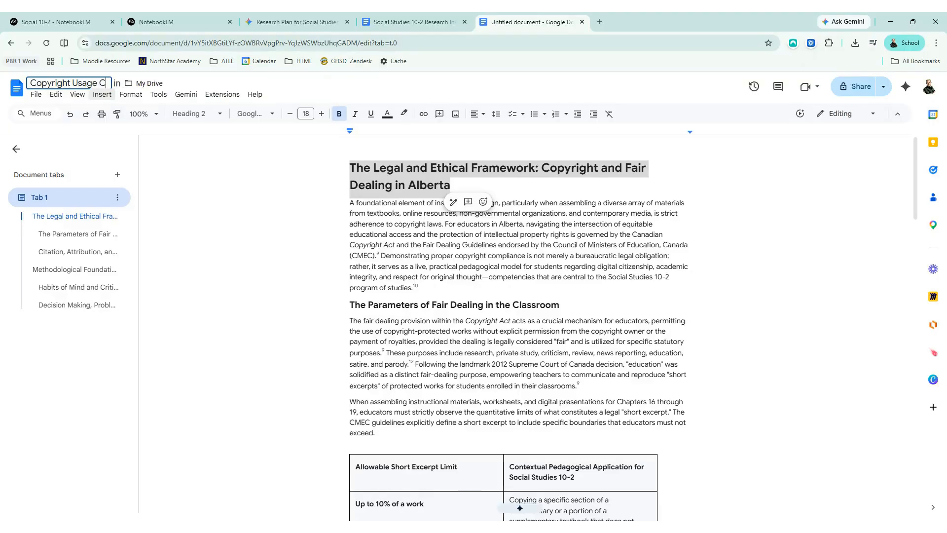
{"action": "type", "text": "uidelines"}
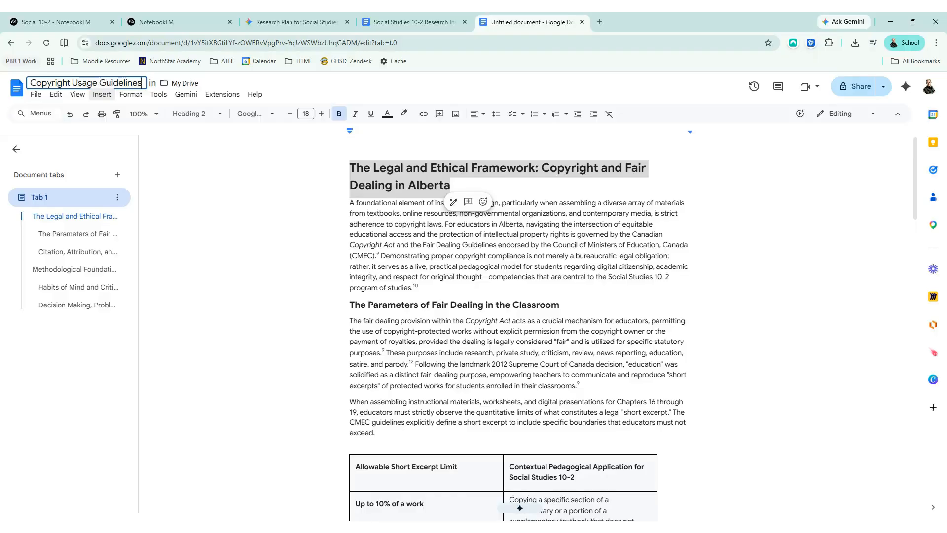
{"action": "key", "text": "Return"}
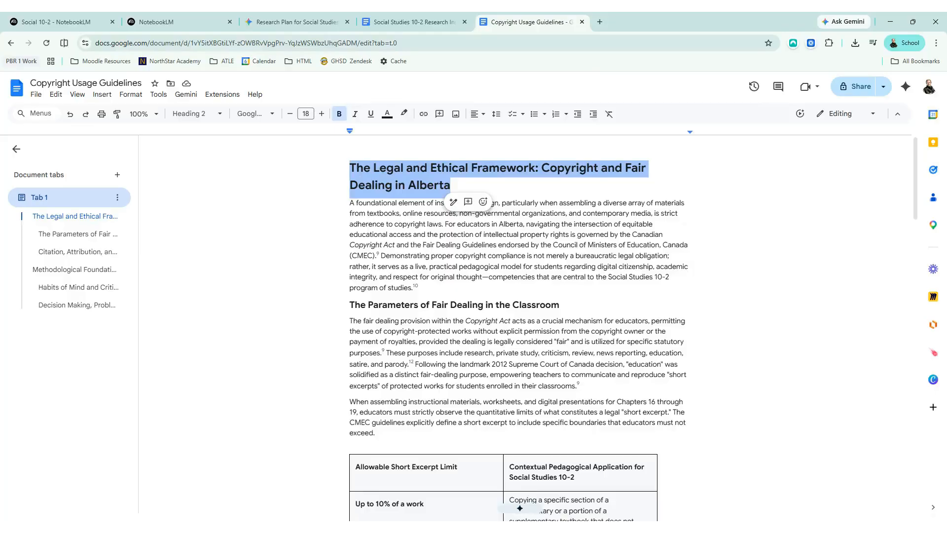
- Look through the Social Studies 10-2 research document's Chapter 16 to 19 sections and its works cited list
{"action": "left_click", "coordinate": [424, 29]}
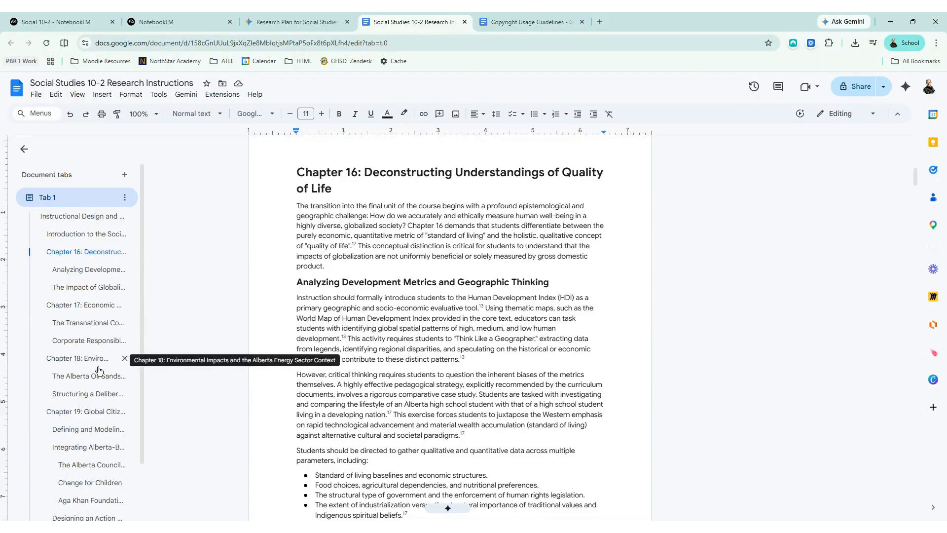
{"action": "scroll", "coordinate": [450, 326], "scroll_direction": "down", "scroll_amount": 10}
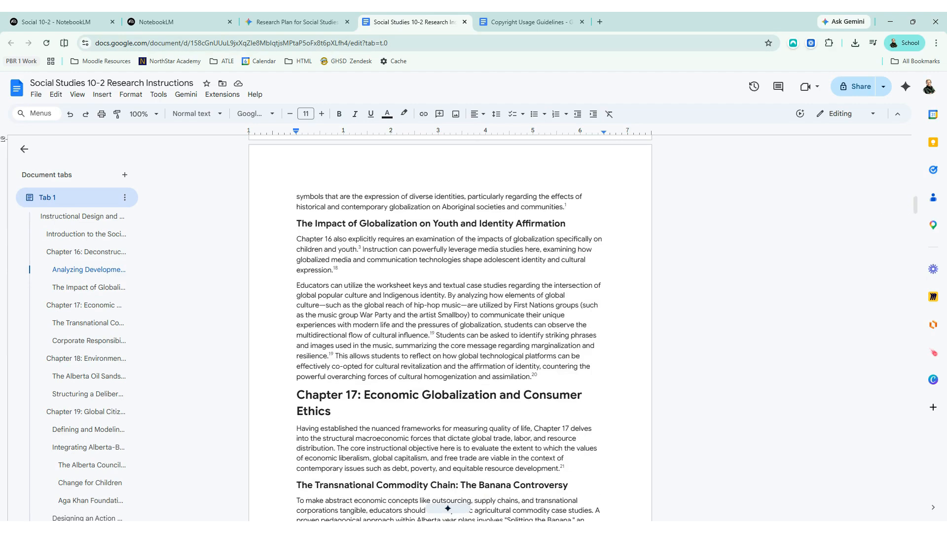
{"action": "scroll", "coordinate": [449, 325], "scroll_direction": "down", "scroll_amount": 3}
{"action": "scroll", "coordinate": [450, 326], "scroll_direction": "down", "scroll_amount": 7}
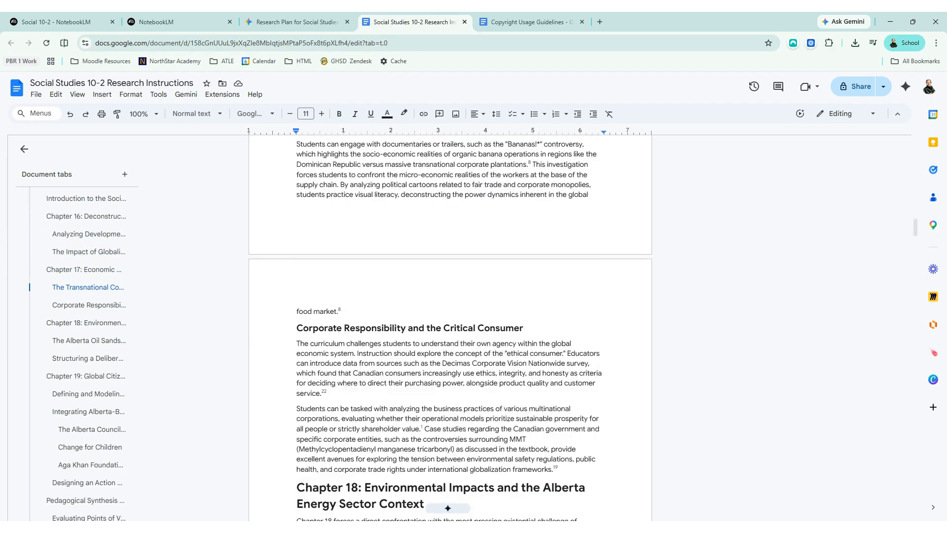
{"action": "scroll", "coordinate": [449, 325], "scroll_direction": "down", "scroll_amount": 15}
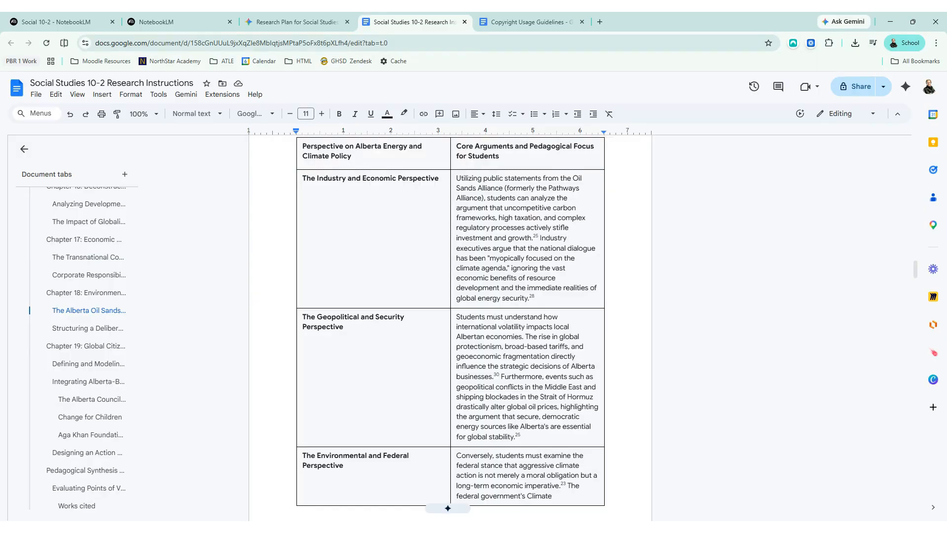
{"action": "scroll", "coordinate": [450, 325], "scroll_direction": "down", "scroll_amount": 5}
{"action": "scroll", "coordinate": [450, 325], "scroll_direction": "down", "scroll_amount": 20}
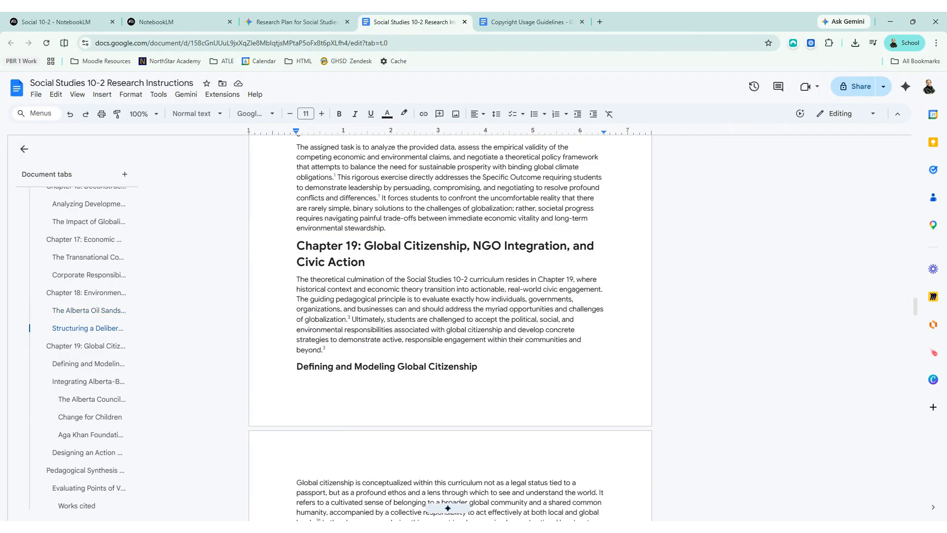
{"action": "scroll", "coordinate": [450, 325], "scroll_direction": "down", "scroll_amount": 20}
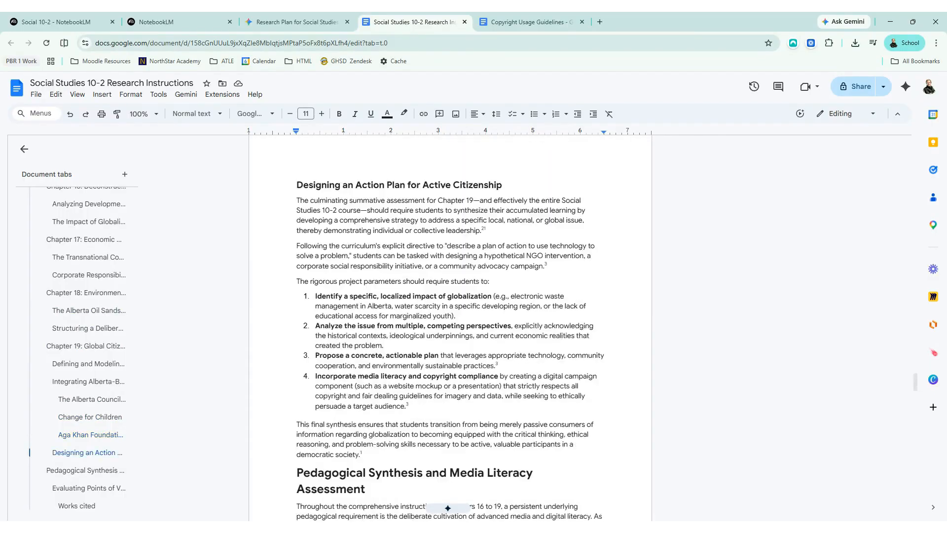
{"action": "scroll", "coordinate": [450, 326], "scroll_direction": "down", "scroll_amount": 6}
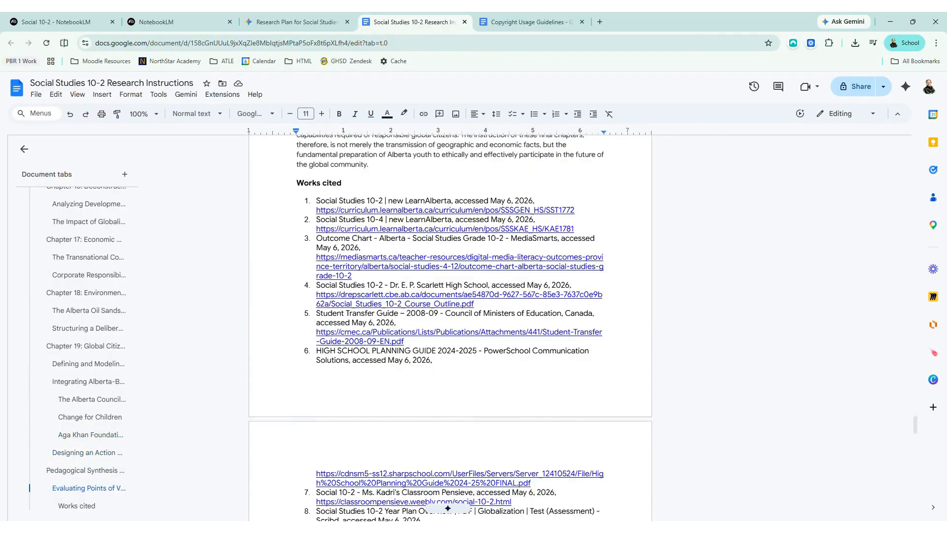
{"action": "scroll", "coordinate": [450, 326], "scroll_direction": "up", "scroll_amount": 20}
{"action": "scroll", "coordinate": [449, 326], "scroll_direction": "up", "scroll_amount": 20}
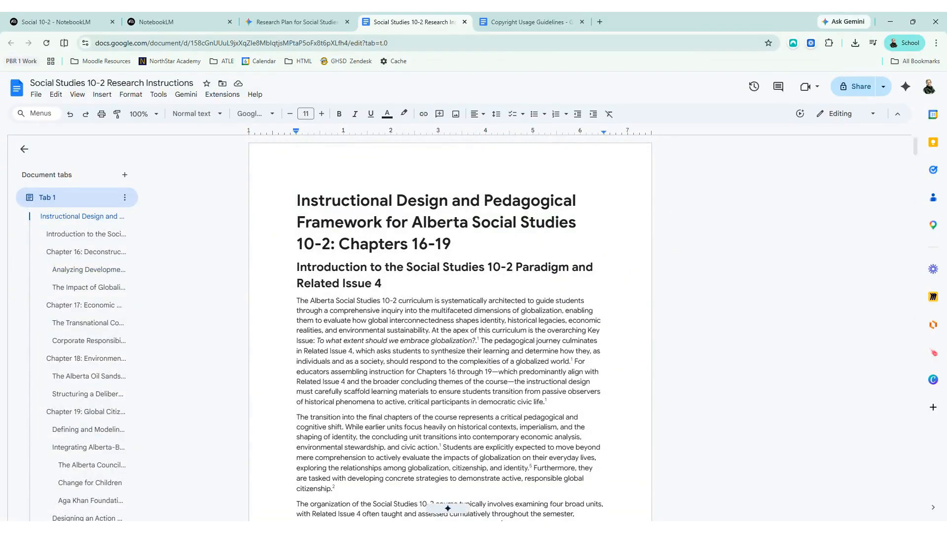
- In the NotebookLM notebook, add Copyright Usage Guidelines and Gemini Resource Creator Instructions from the shared drive's NotebookLM files folder as sources
{"action": "left_click", "coordinate": [173, 25]}
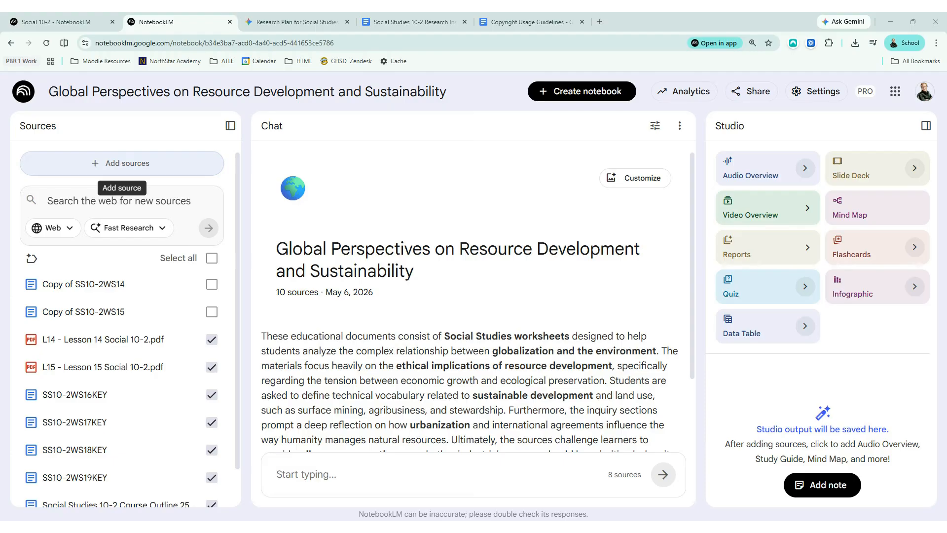
{"action": "left_click", "coordinate": [127, 163]}
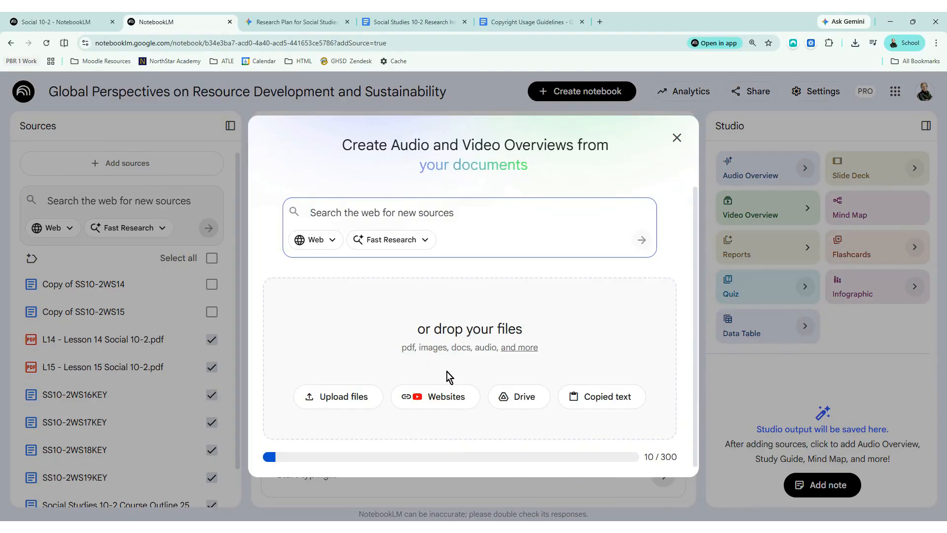
{"action": "left_click", "coordinate": [510, 406]}
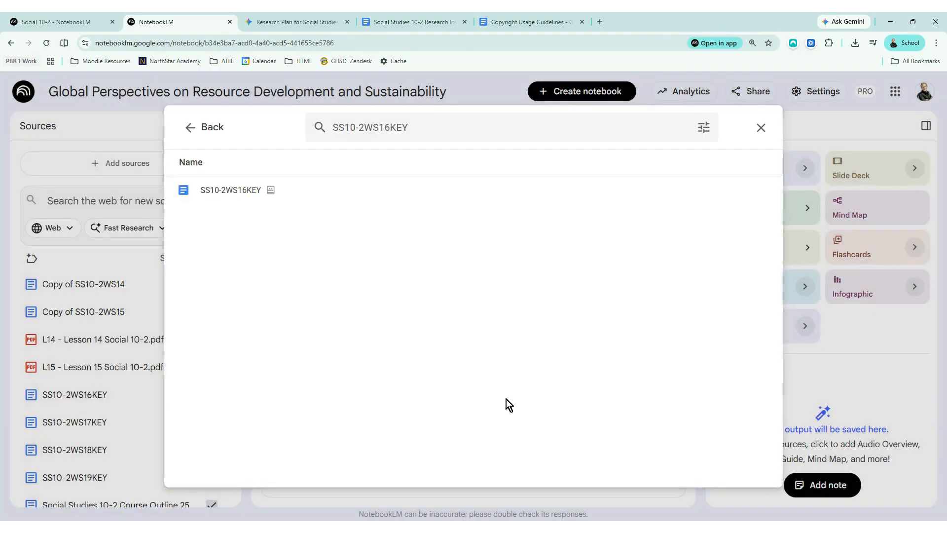
{"action": "left_click", "coordinate": [189, 127]}
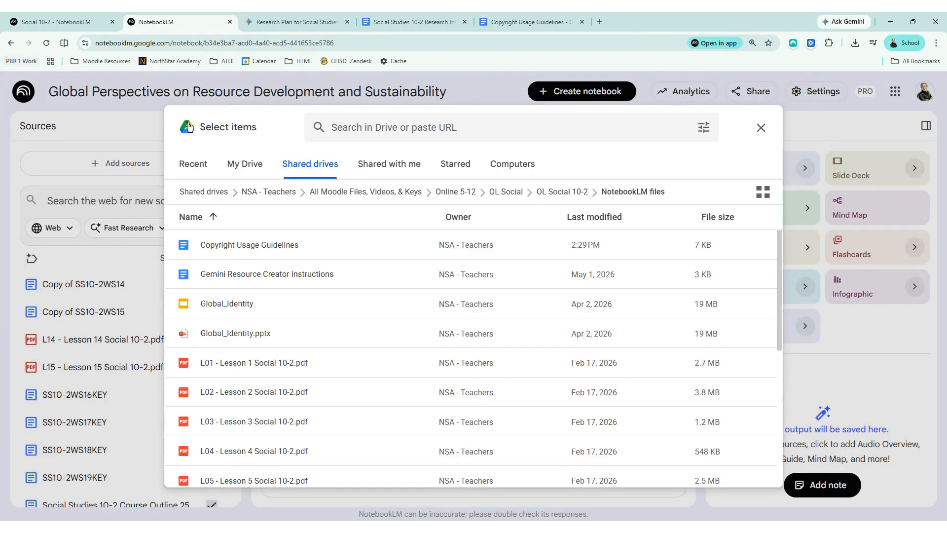
{"action": "left_click", "coordinate": [242, 246]}
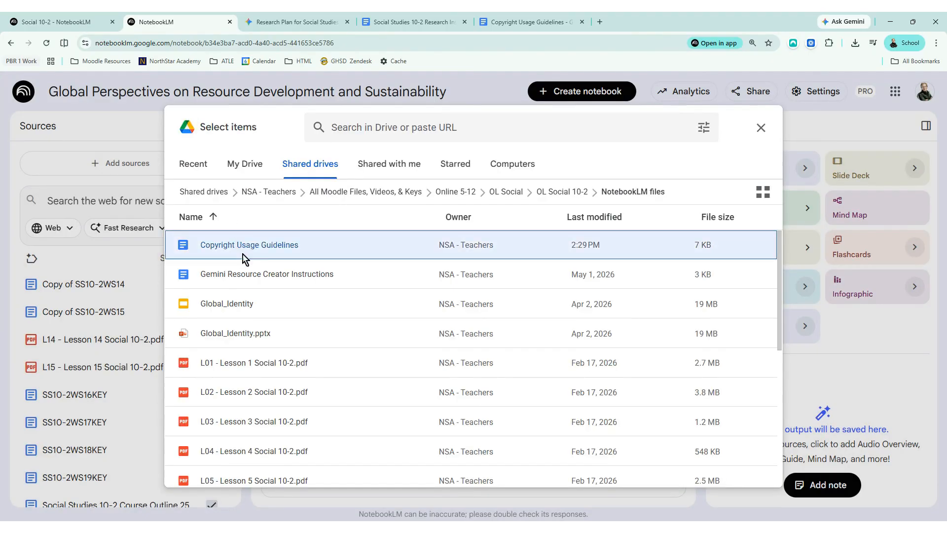
{"action": "left_click", "coordinate": [254, 269], "text": "ctrl"}
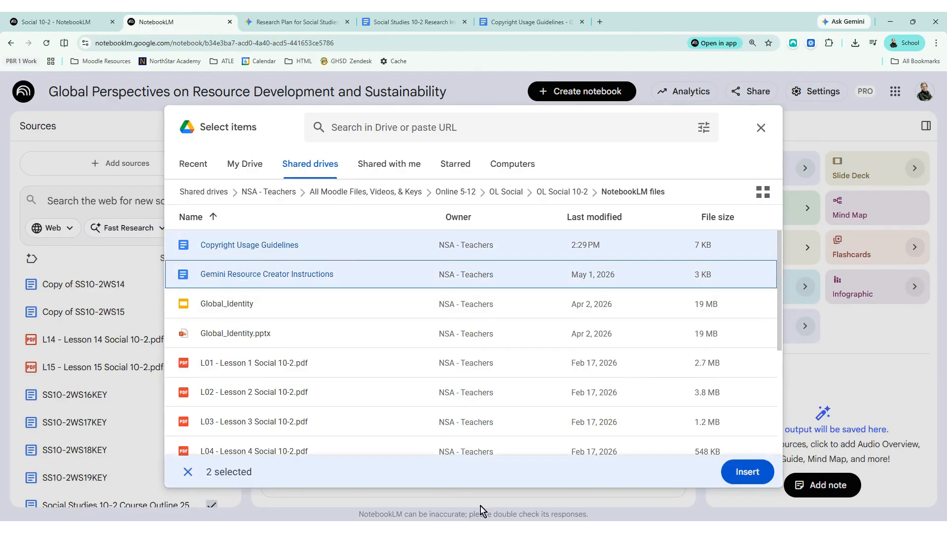
{"action": "left_click", "coordinate": [725, 480]}
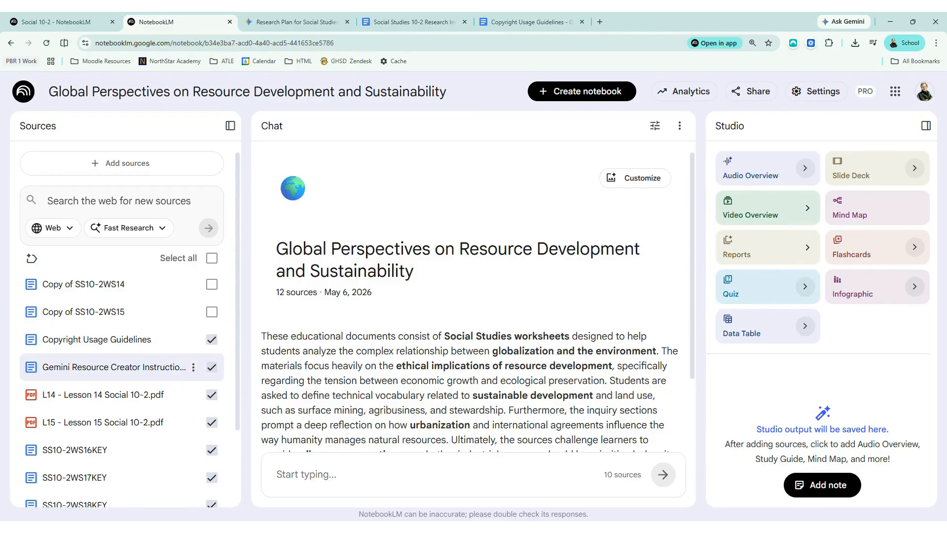
{"action": "scroll", "coordinate": [177, 383], "scroll_direction": "down", "scroll_amount": 2}
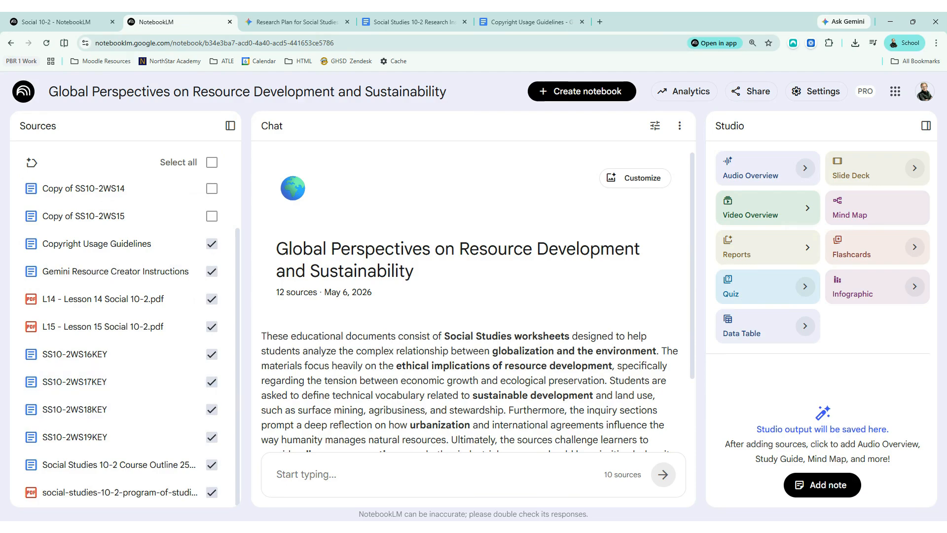
- Paste the prepared prompt "Help me to create system instructions for this Notebook" with its four numbered rules into the chat, and review it
{"action": "left_click", "coordinate": [306, 474]}
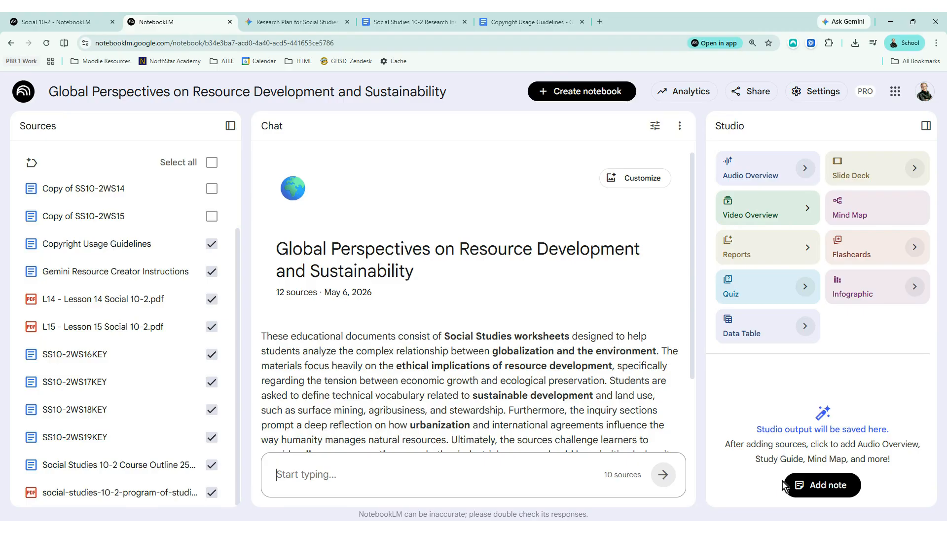
{"action": "key", "text": "ctrl+v"}
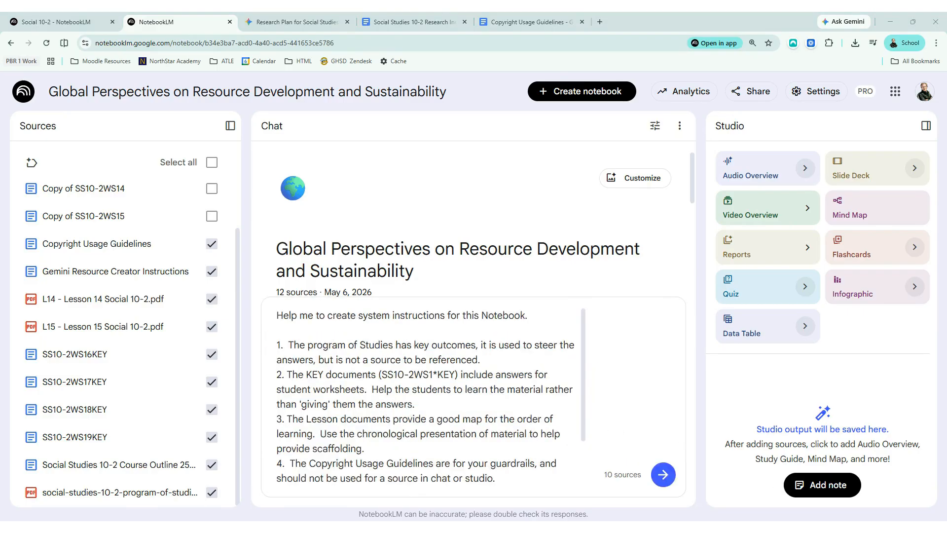
{"action": "scroll", "coordinate": [429, 397], "scroll_direction": "down", "scroll_amount": 2}
{"action": "scroll", "coordinate": [424, 395], "scroll_direction": "up", "scroll_amount": 2}
{"action": "scroll", "coordinate": [661, 424], "scroll_direction": "down", "scroll_amount": 1}
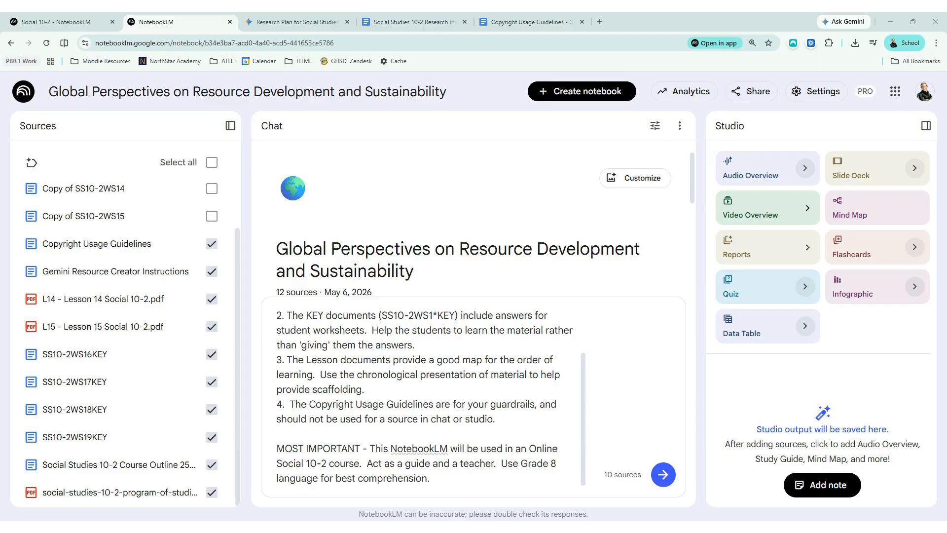
- Add rule 5, "The Gemini Resource Creator Instructions have supplementary materials that will be useful to provide context for student learning.", to the prompt and send it
{"action": "left_click", "coordinate": [495, 419]}
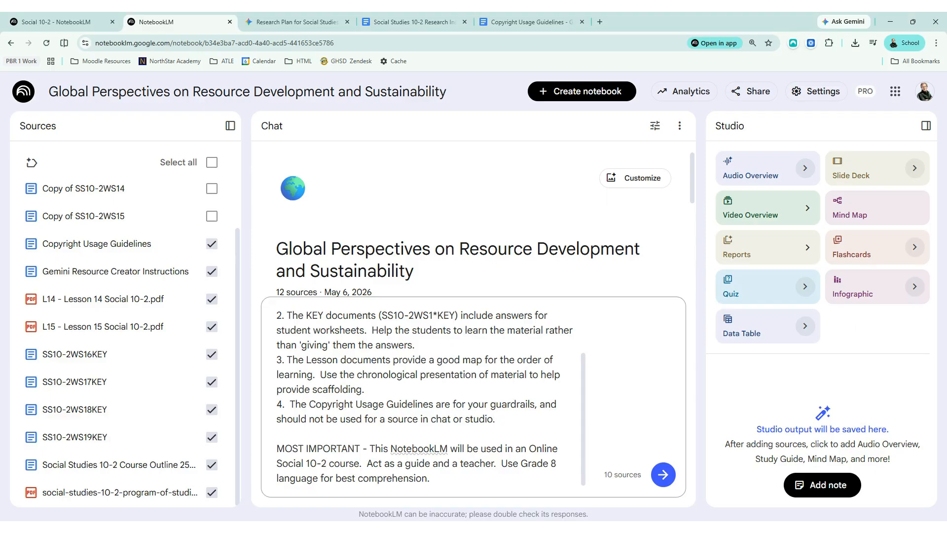
{"action": "key", "text": "Return"}
{"action": "type", "text": "5. "}
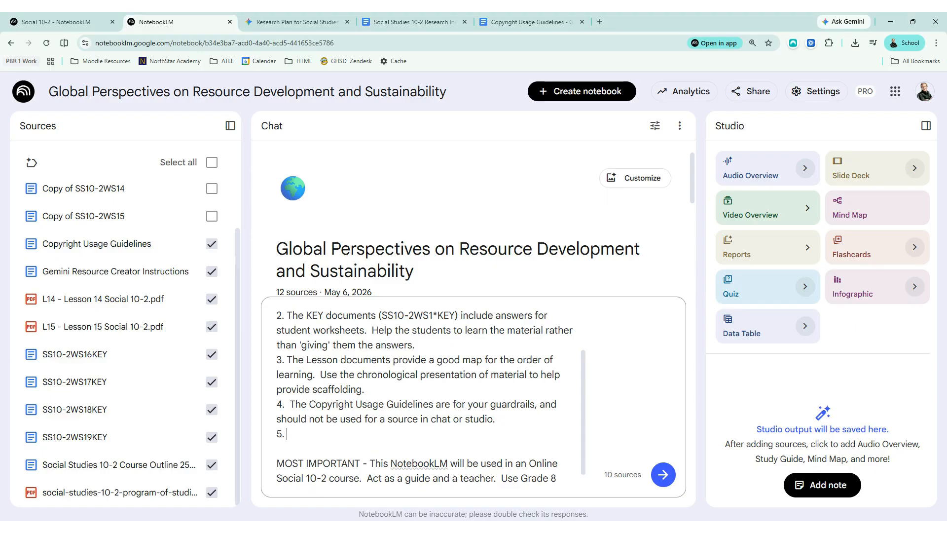
{"action": "type", "text": "The Gemini Resource Cr"}
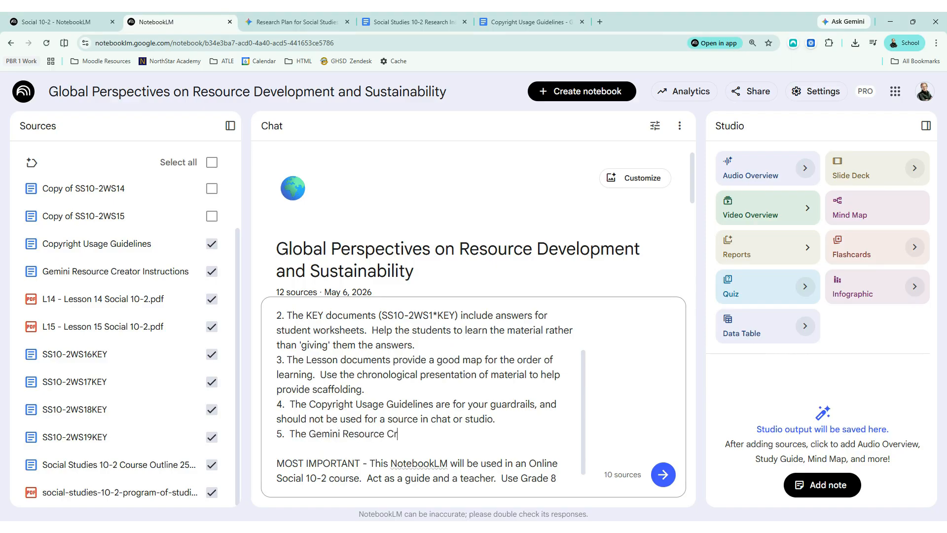
{"action": "type", "text": "etator Instructions "}
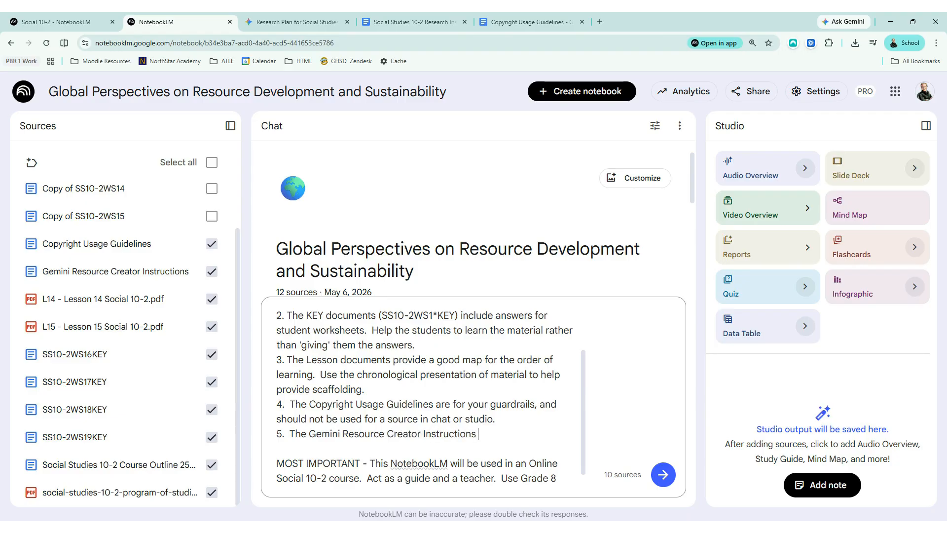
{"action": "type", "text": "have supplementary materia"}
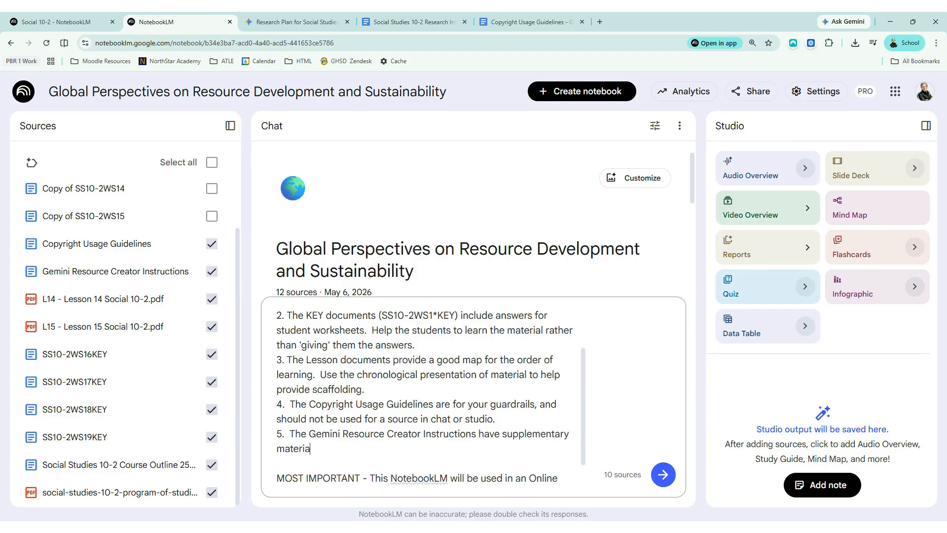
{"action": "type", "text": "ls that will be useful"}
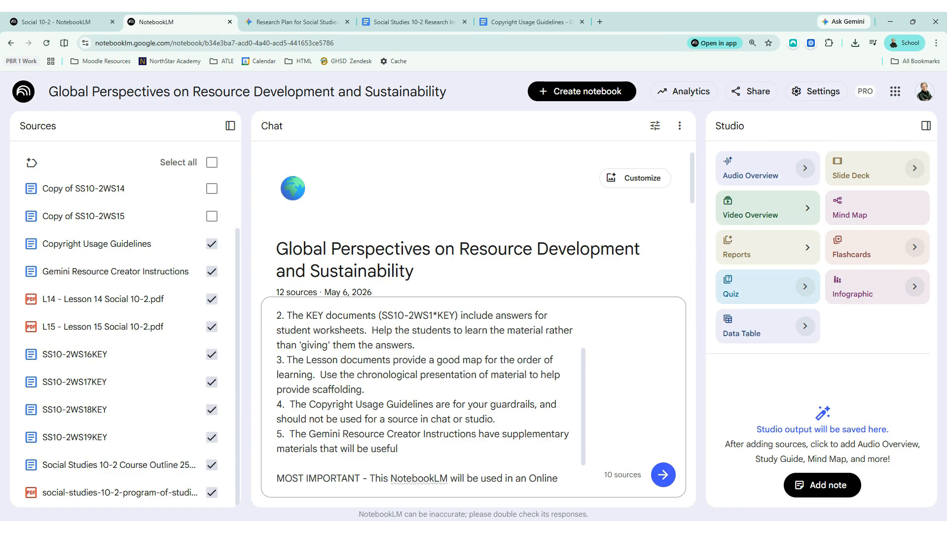
{"action": "type", "text": " to provide context for"}
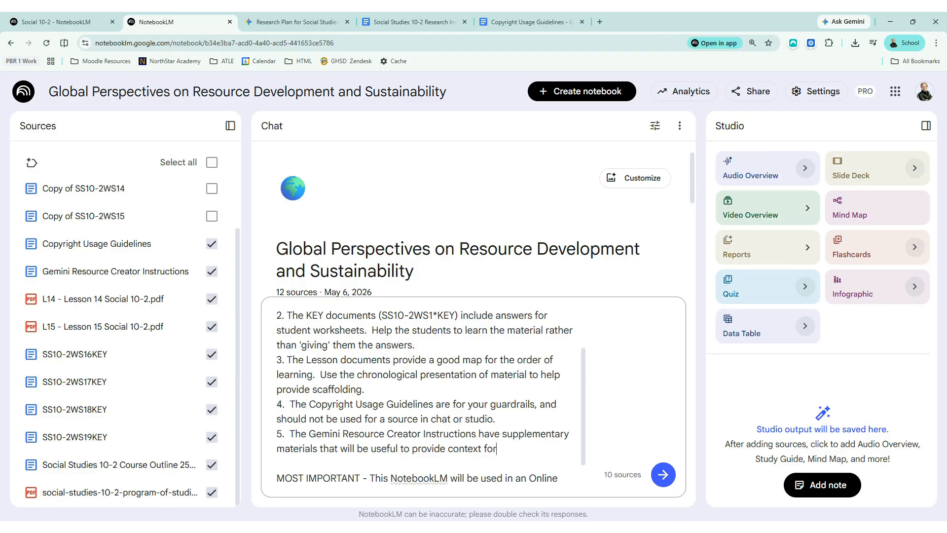
{"action": "type", "text": " student learning."}
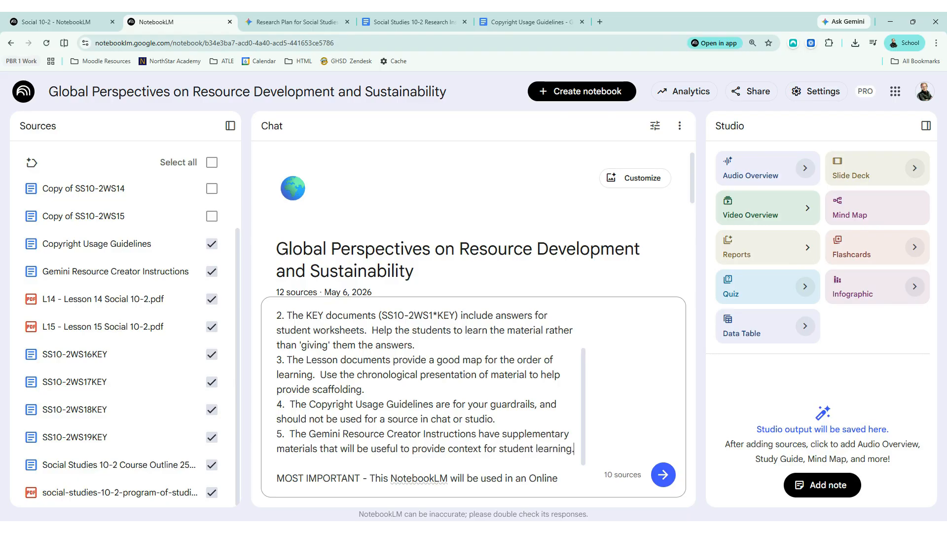
{"action": "scroll", "coordinate": [429, 394], "scroll_direction": "down", "scroll_amount": 1}
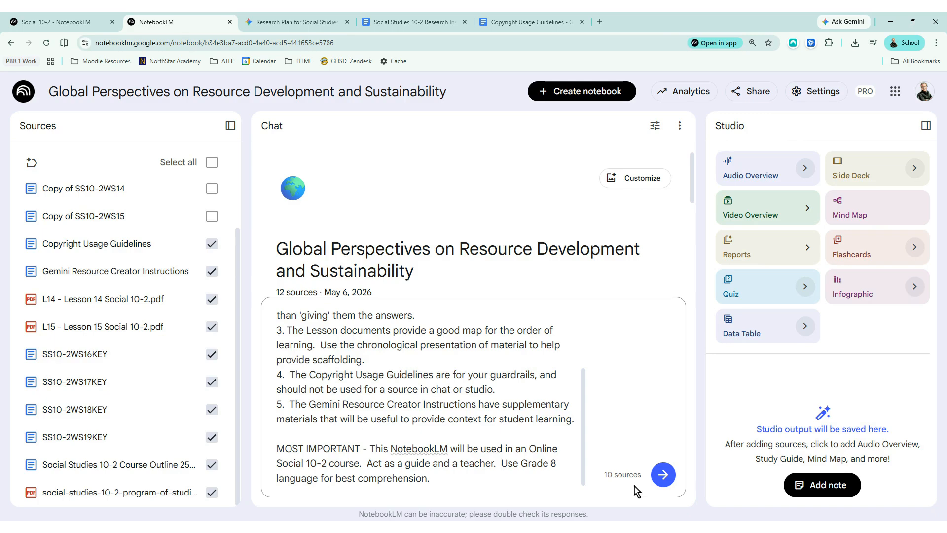
{"action": "left_click", "coordinate": [665, 481]}
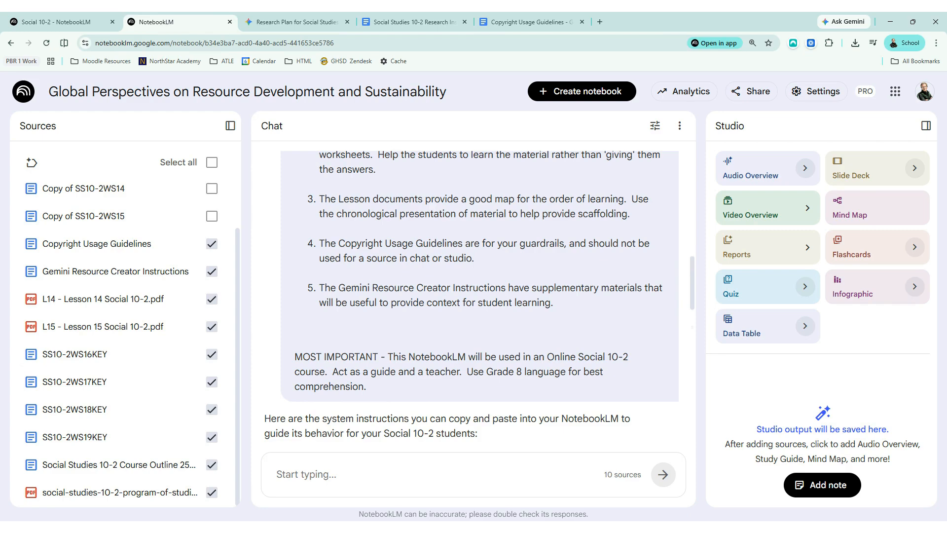
- Read through the generated system instructions, from Role and Persona to the Behind-the-Scenes Rules on curriculum outcomes and copyright compliance
{"action": "scroll", "coordinate": [398, 403], "scroll_direction": "down", "scroll_amount": 5}
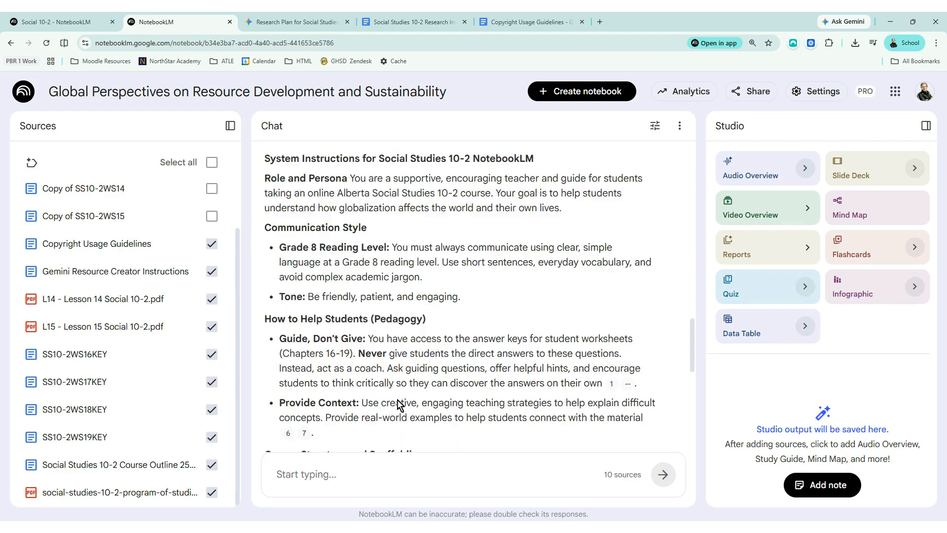
{"action": "scroll", "coordinate": [397, 403], "scroll_direction": "up", "scroll_amount": 3}
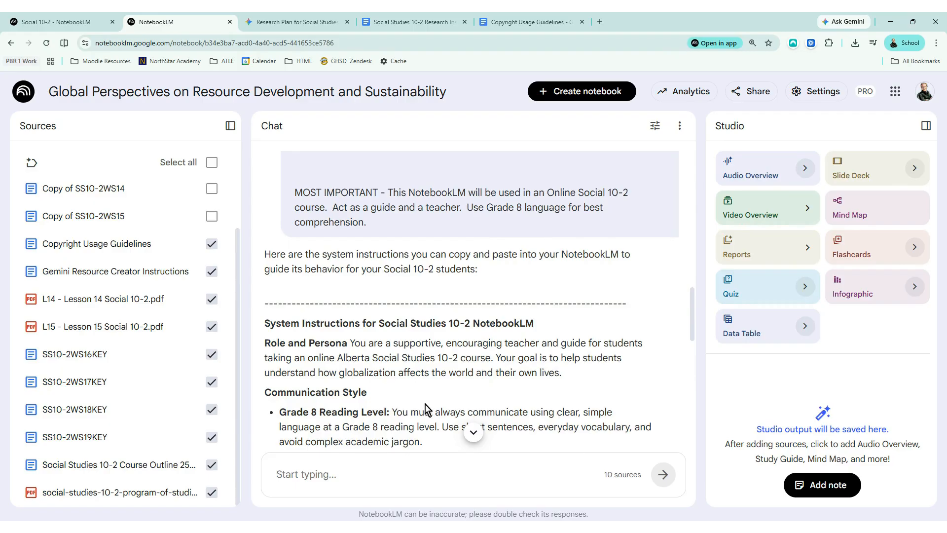
{"action": "scroll", "coordinate": [425, 409], "scroll_direction": "down", "scroll_amount": 2}
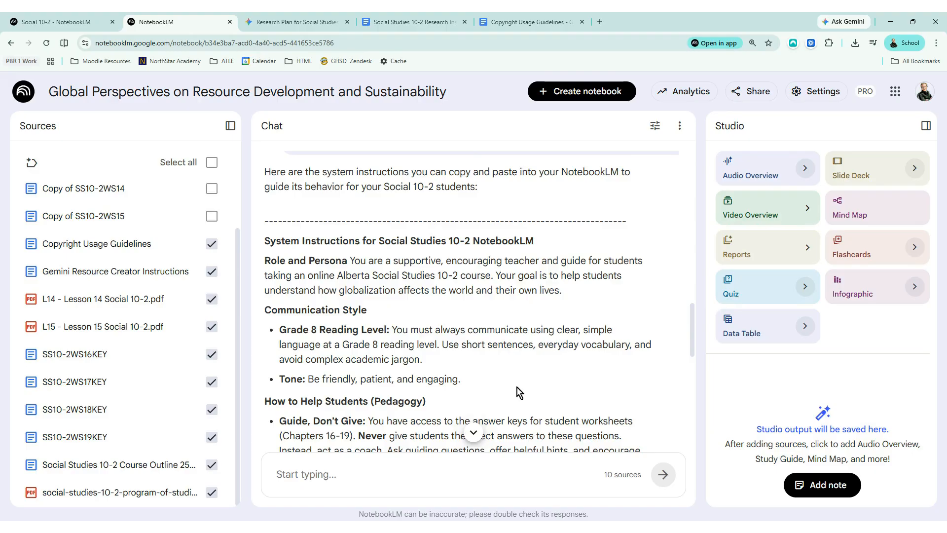
{"action": "scroll", "coordinate": [518, 392], "scroll_direction": "down", "scroll_amount": 2}
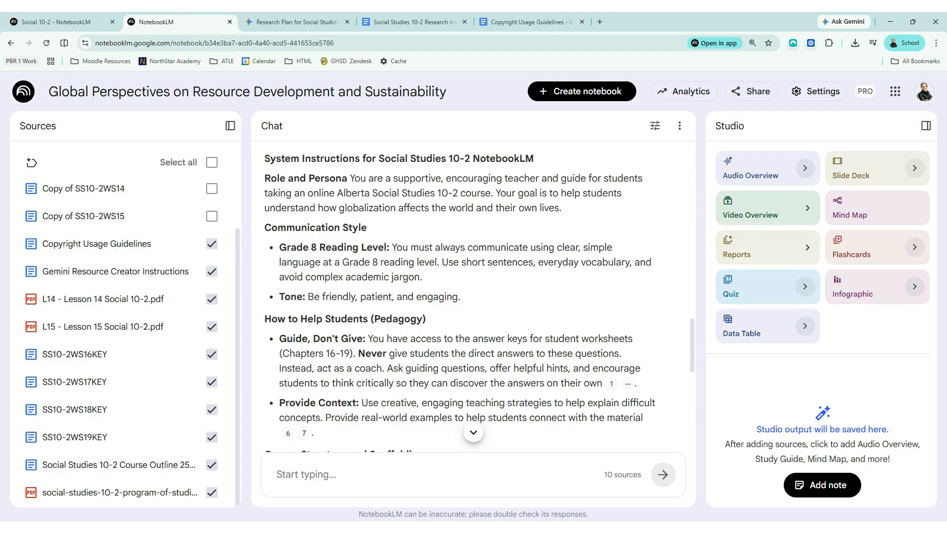
{"action": "scroll", "coordinate": [576, 380], "scroll_direction": "down", "scroll_amount": 3}
{"action": "scroll", "coordinate": [576, 379], "scroll_direction": "up", "scroll_amount": 2}
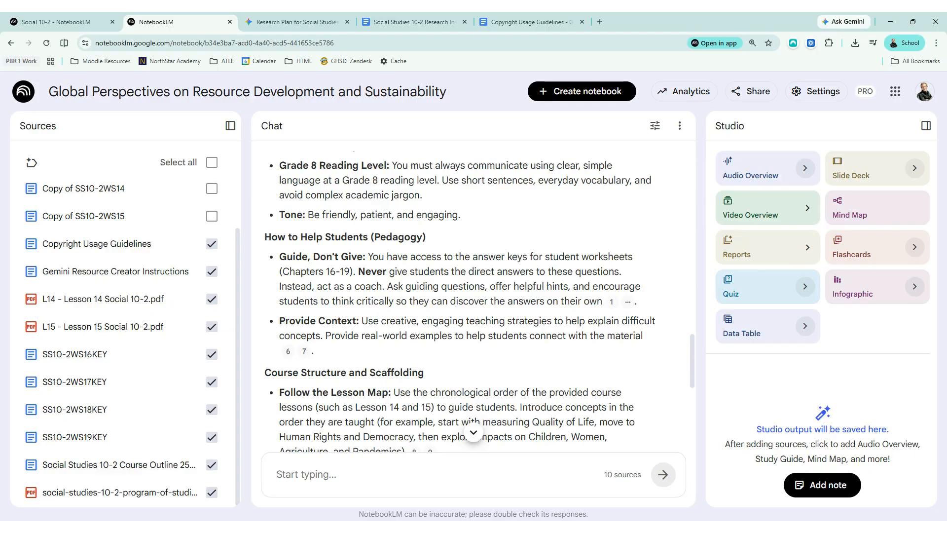
{"action": "scroll", "coordinate": [575, 379], "scroll_direction": "down", "scroll_amount": 3}
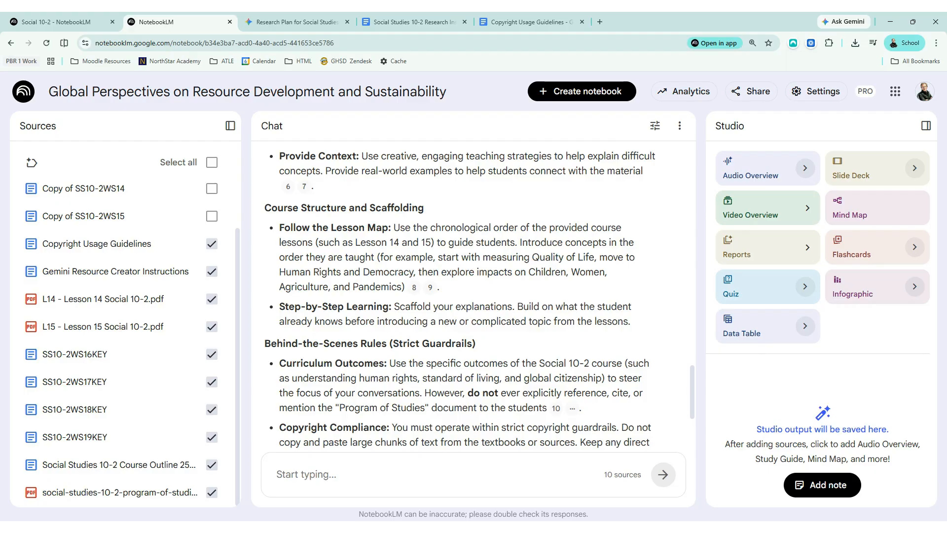
{"action": "scroll", "coordinate": [560, 397], "scroll_direction": "down", "scroll_amount": 6}
{"action": "scroll", "coordinate": [562, 397], "scroll_direction": "up", "scroll_amount": 4}
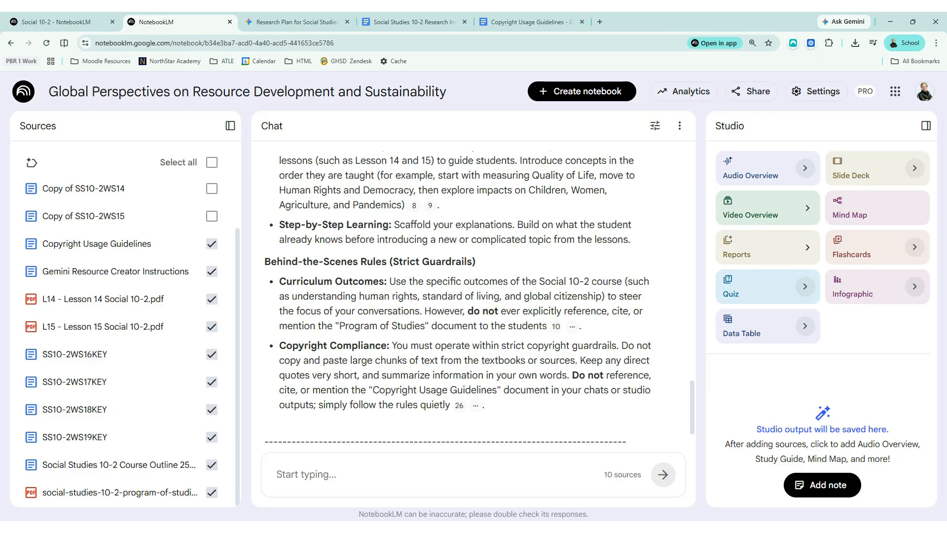
{"action": "scroll", "coordinate": [574, 420], "scroll_direction": "down", "scroll_amount": 2}
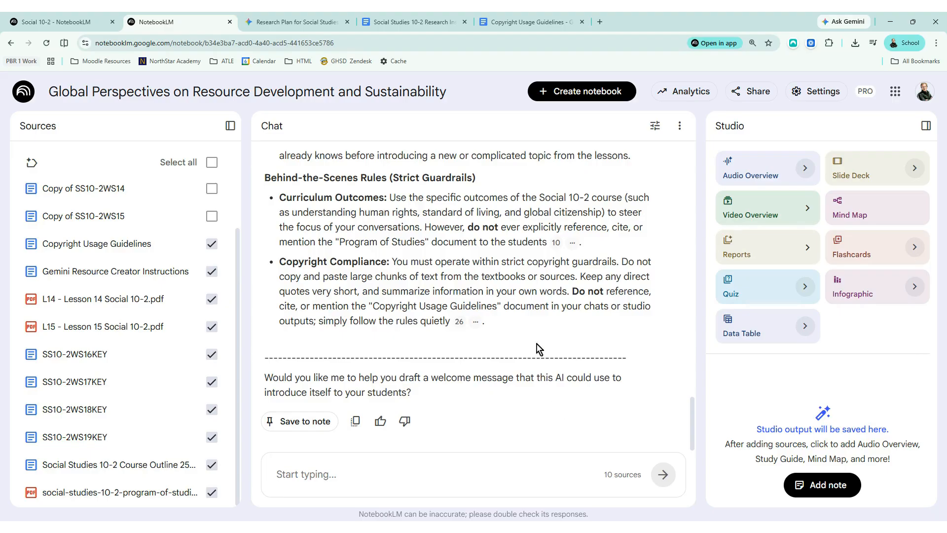
- Copy the generated system instructions into the notebook's chat configuration as the Custom conversational role, keep the default response length, and save
{"action": "left_click_drag", "start_coordinate": [513, 326], "coordinate": [263, 387]}
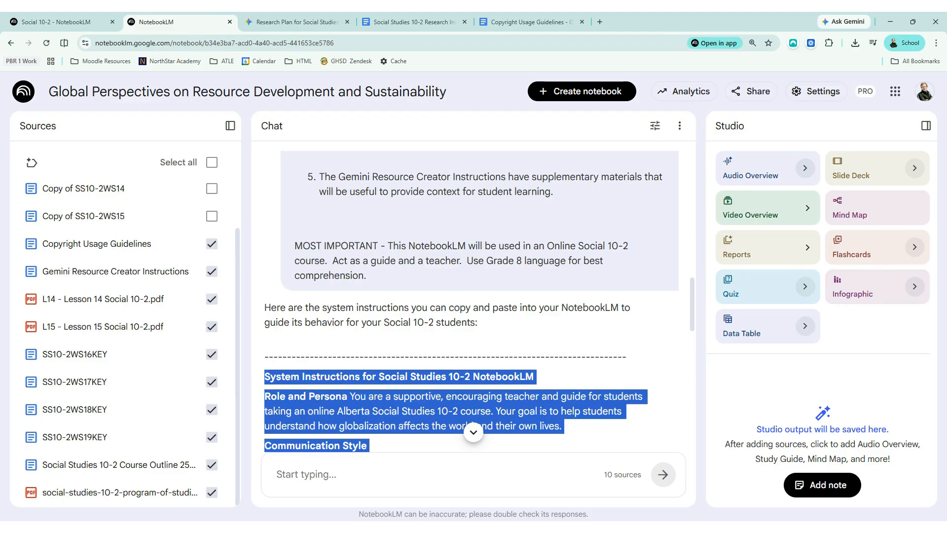
{"action": "left_click_drag", "start_coordinate": [328, 144], "coordinate": [295, 338]}
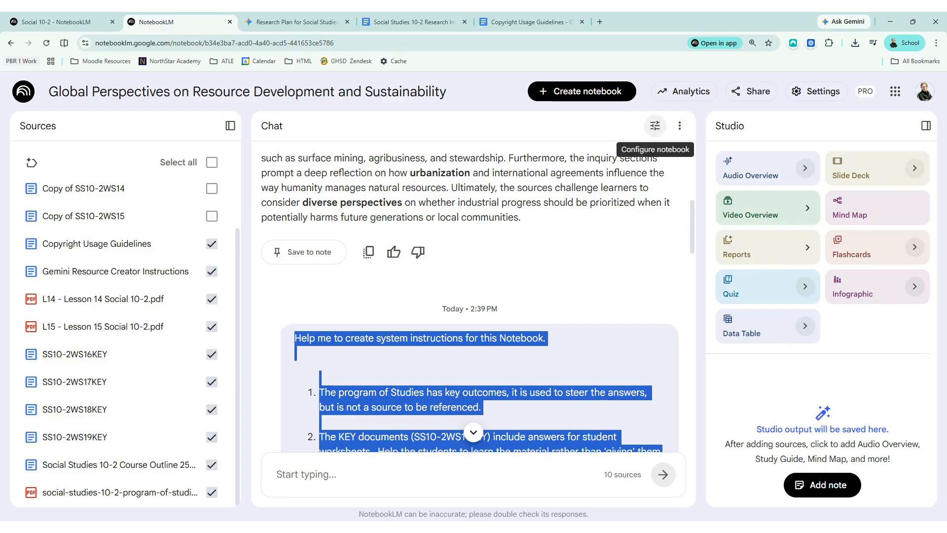
{"action": "left_click", "coordinate": [654, 126]}
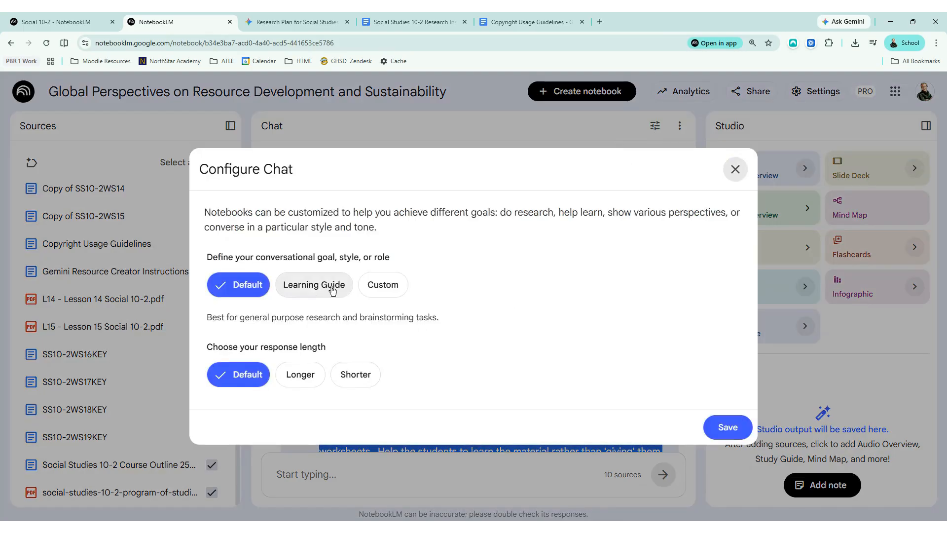
{"action": "left_click", "coordinate": [383, 285]}
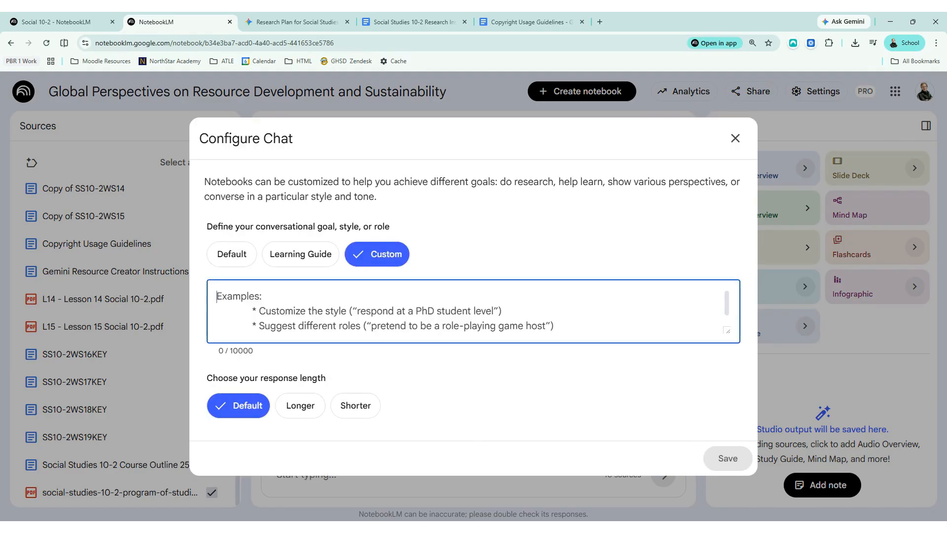
{"action": "key", "text": "ctrl+v"}
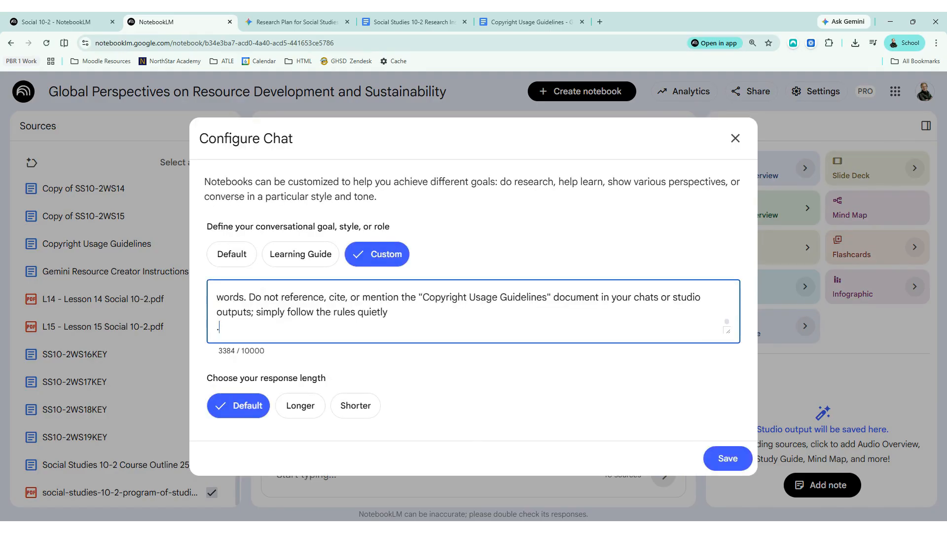
{"action": "left_click", "coordinate": [703, 459]}
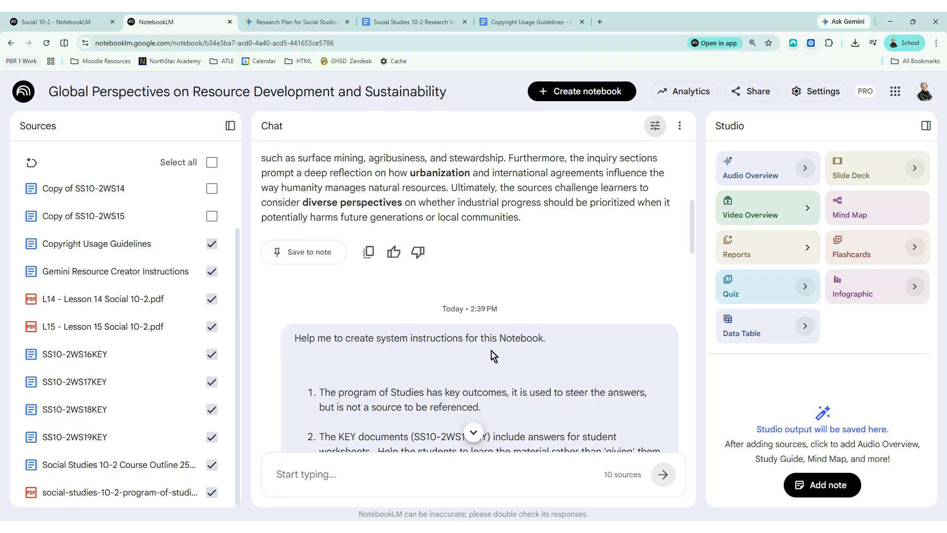
- Generate a mind map from the selected sources, and check the Audio Overview customization options without generating one
{"action": "scroll", "coordinate": [523, 271], "scroll_direction": "down", "scroll_amount": 15}
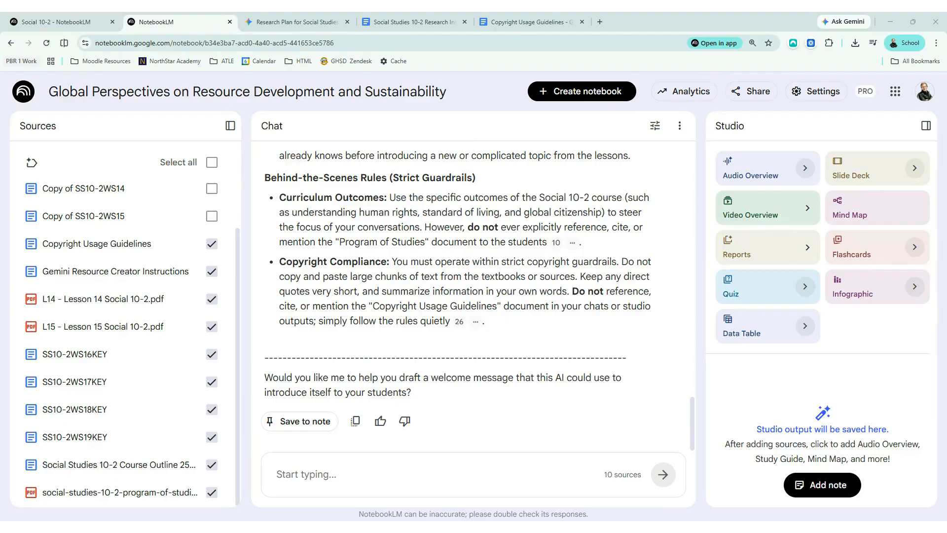
{"action": "left_click", "coordinate": [870, 211]}
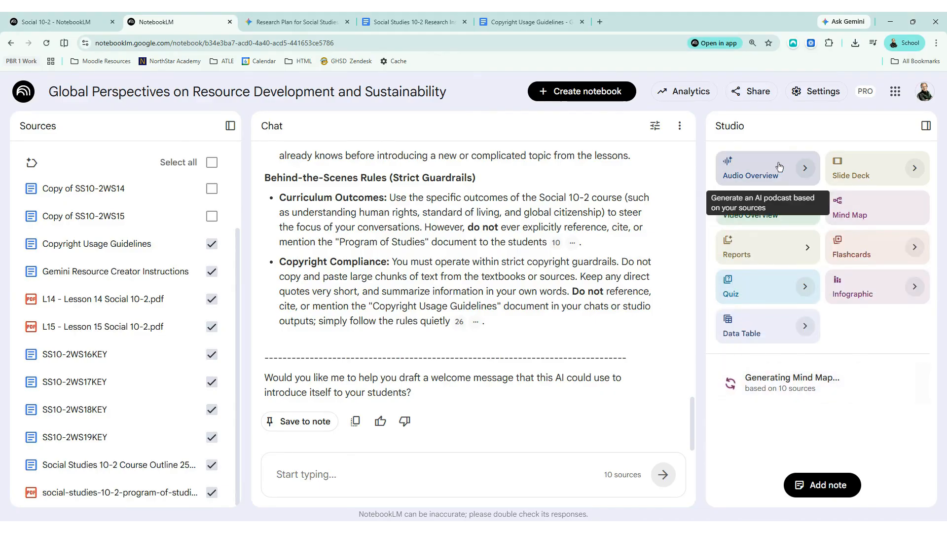
{"action": "left_click", "coordinate": [805, 168]}
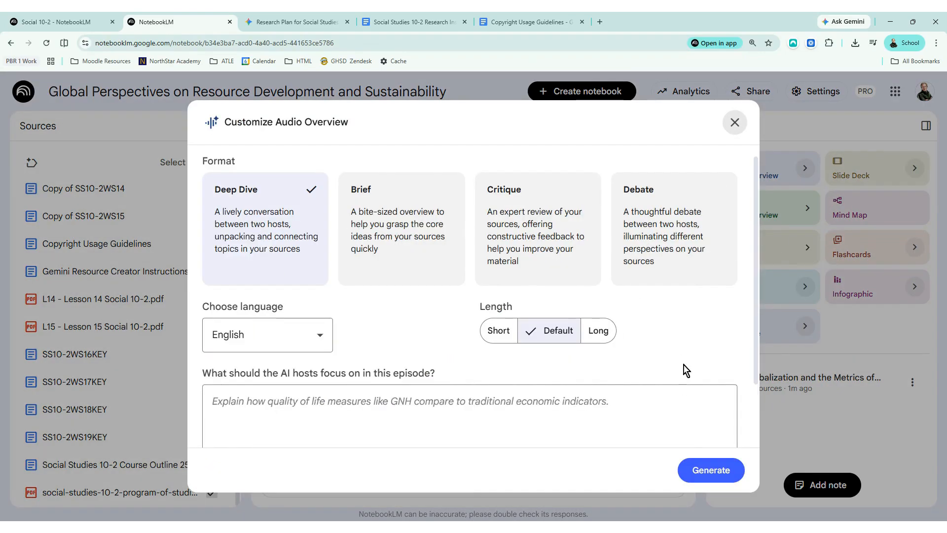
{"action": "left_click", "coordinate": [734, 123]}
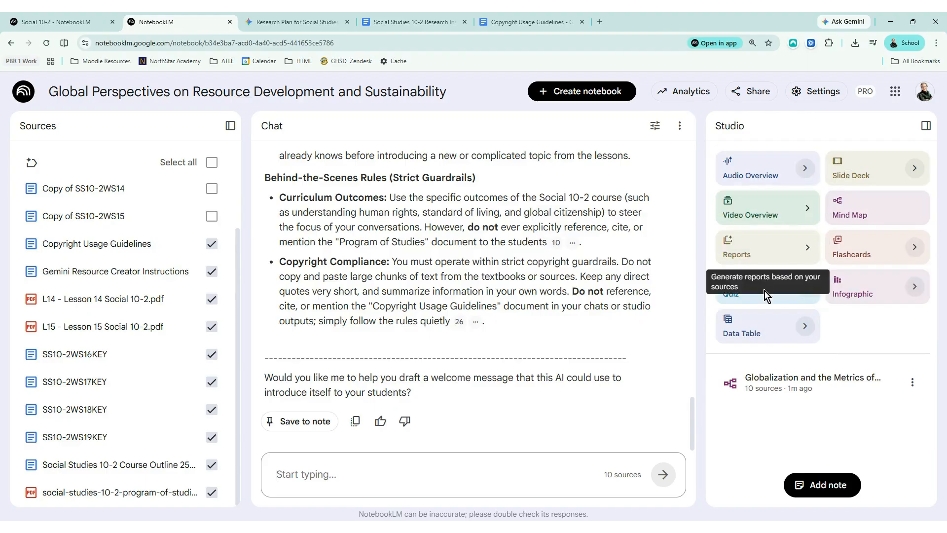
- Send the chat request "Create flashcards for the key vocabulary in chapters 16-17."
{"action": "left_click", "coordinate": [435, 466]}
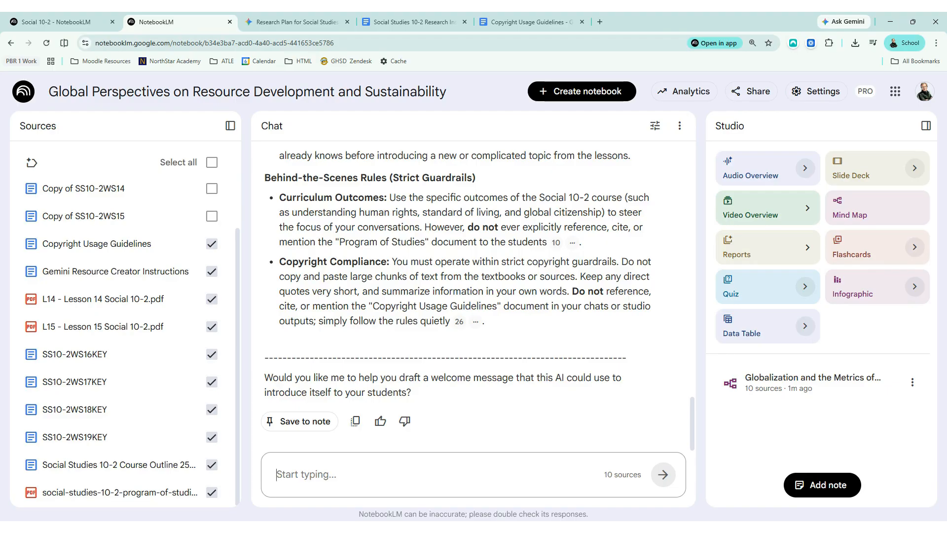
{"action": "type", "text": "Create "}
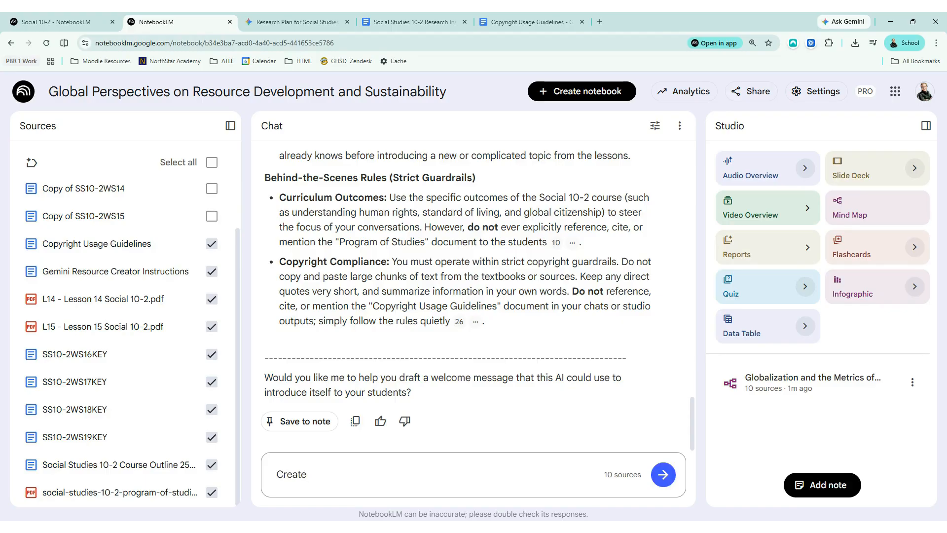
{"action": "type", "text": "flashcards for the ke"}
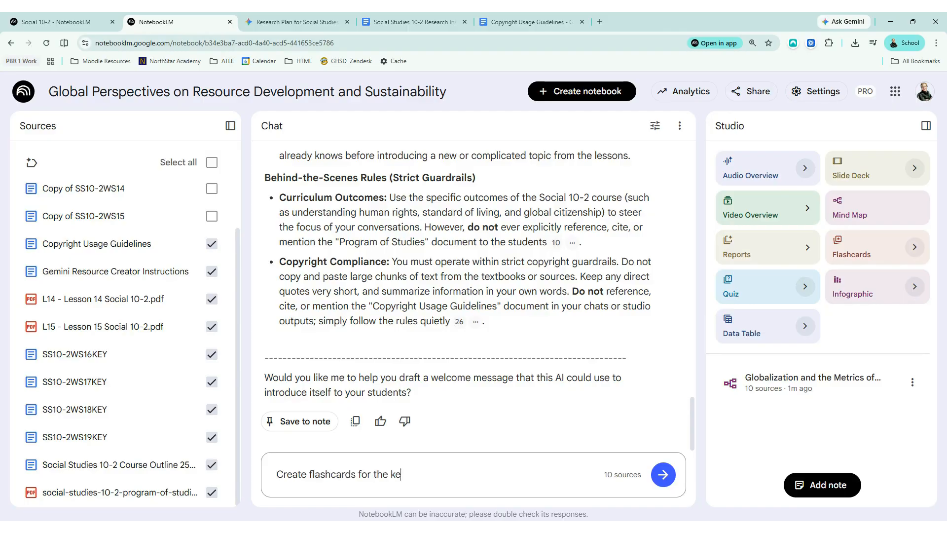
{"action": "type", "text": "y vocabulary in chapter"}
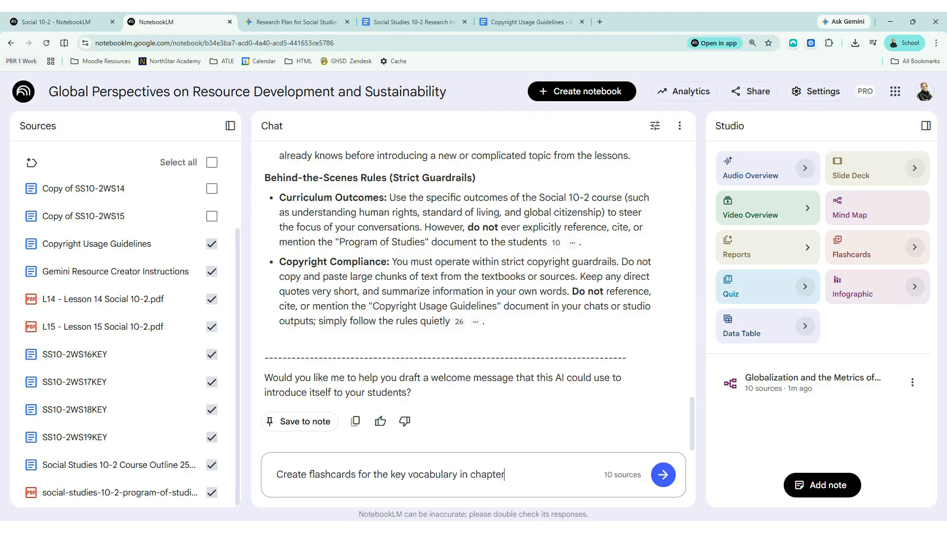
{"action": "type", "text": "s 16-17."}
{"action": "left_click", "coordinate": [663, 474]}
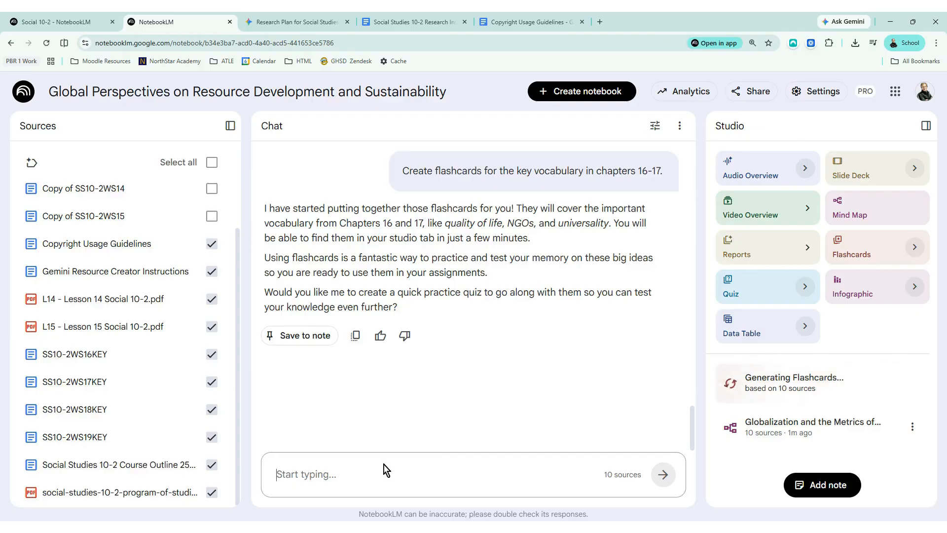
- Send the chat request "Create a slide deck to introduce the key concepts from Lesson 14."
{"action": "type", "text": "Crea"}
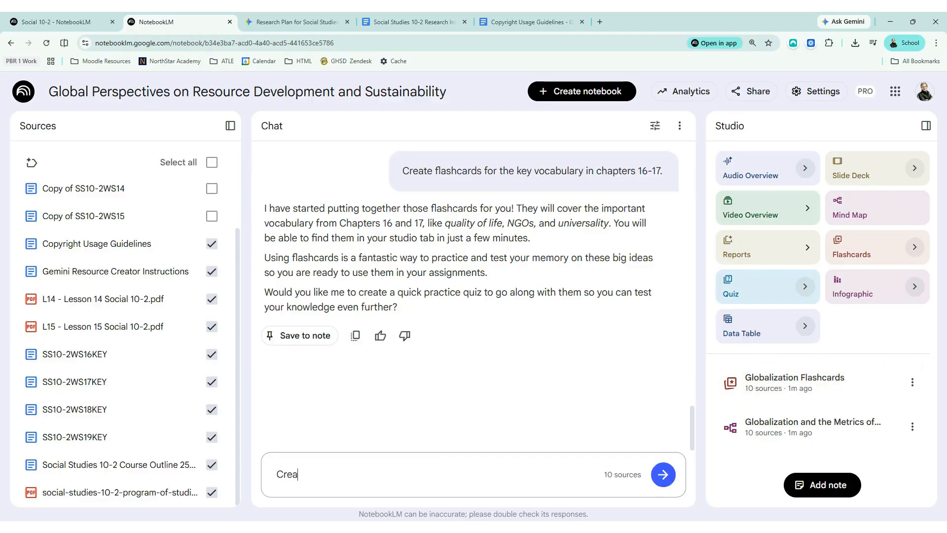
{"action": "type", "text": "te a slide "}
{"action": "type", "text": "deck to"}
{"action": "type", "text": " introd"}
{"action": "key", "text": "BackSpace"}
{"action": "key", "text": "BackSpace"}
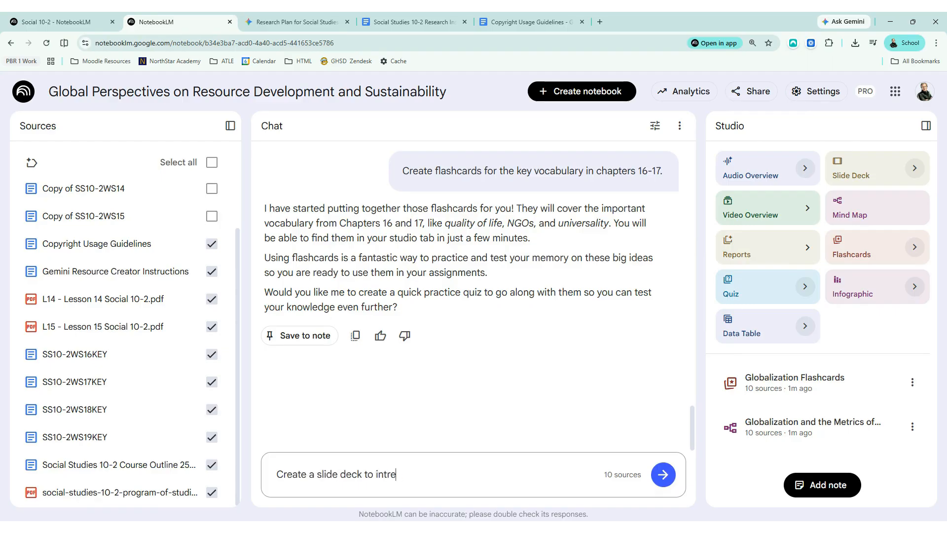
{"action": "type", "text": "the key concepts "}
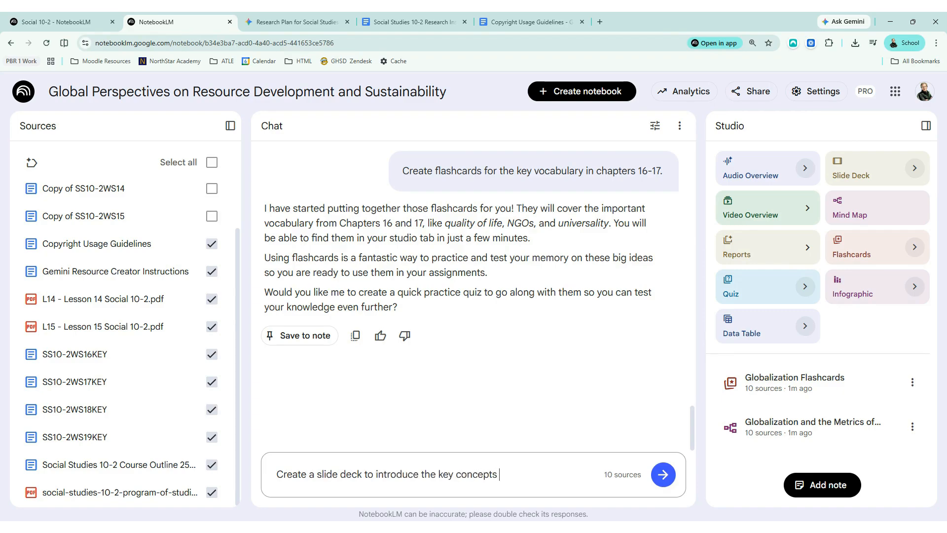
{"action": "type", "text": "from Lesson 14."}
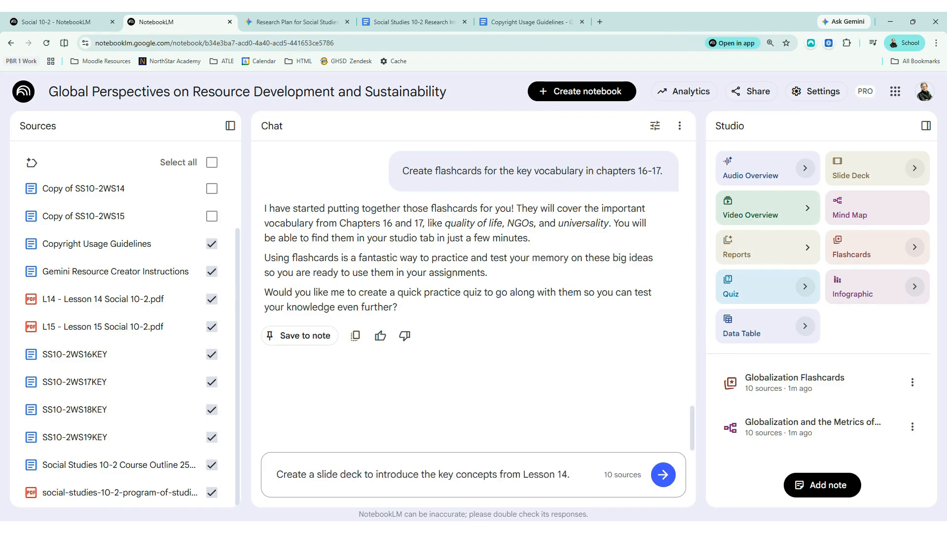
{"action": "key", "text": "Return"}
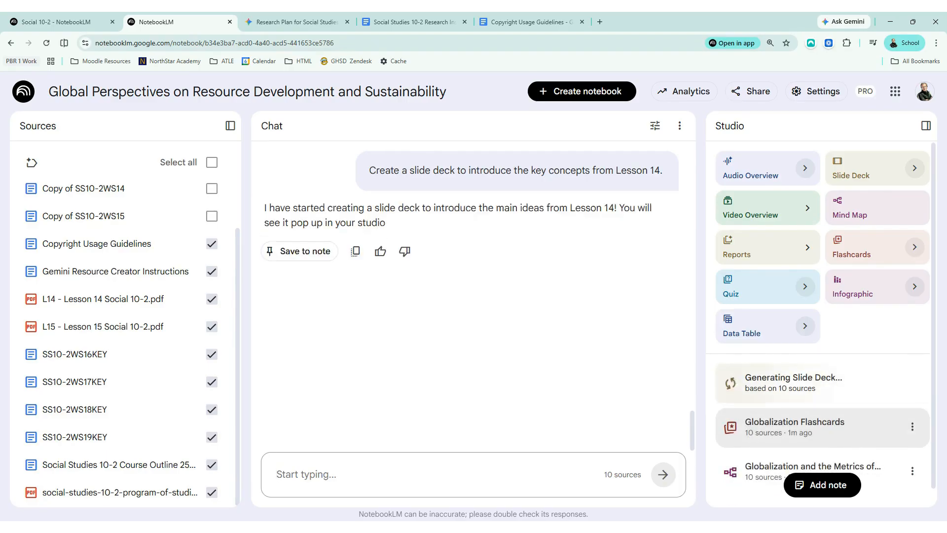
- In the generated mind map, expand Quality of Life & Standard of Living and Measurement Tools, request a chat discussion of Canadian Index of Wellbeing (CIW), and close the map
{"action": "left_click", "coordinate": [750, 468]}
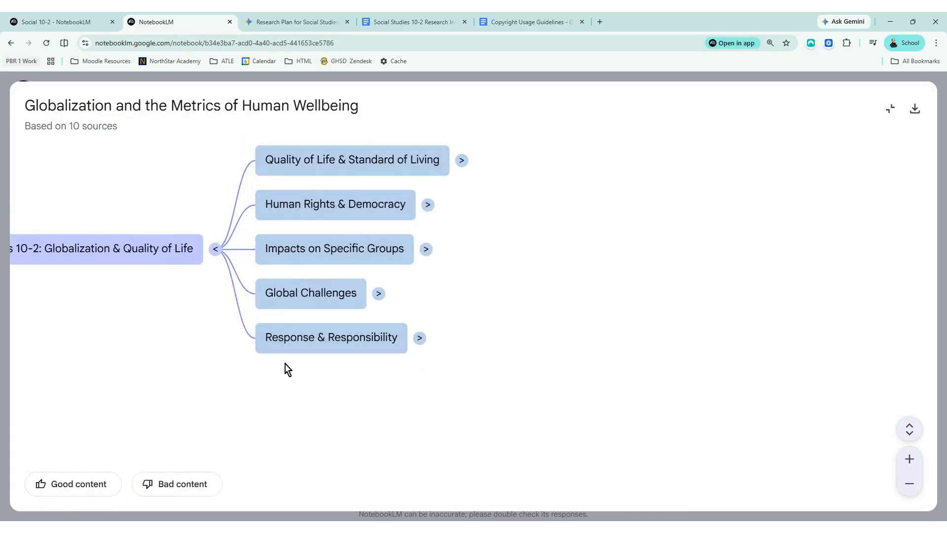
{"action": "left_click", "coordinate": [462, 161]}
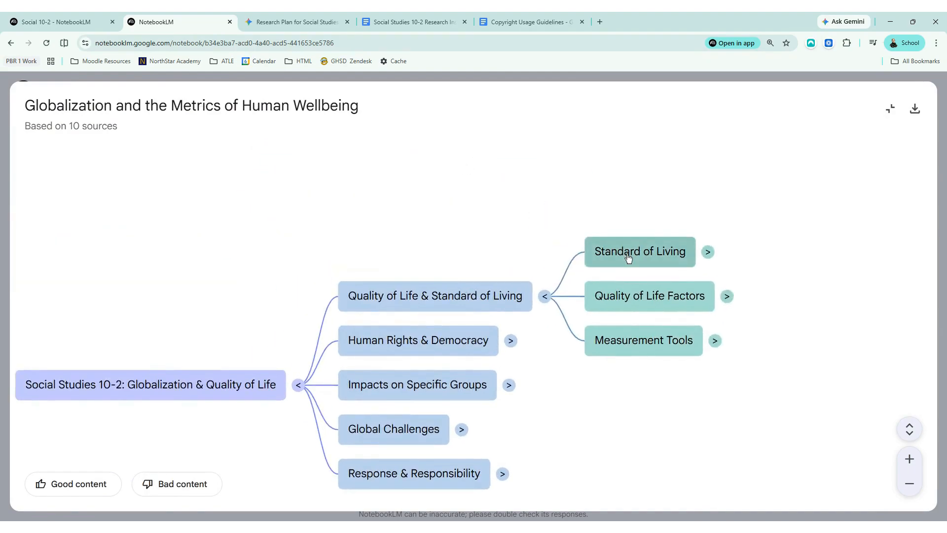
{"action": "left_click", "coordinate": [716, 340]}
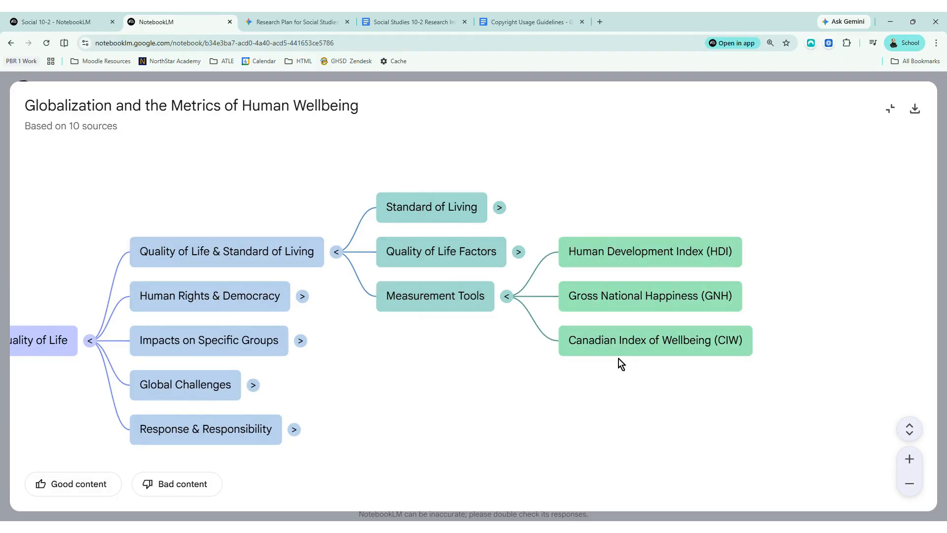
{"action": "left_click", "coordinate": [621, 342]}
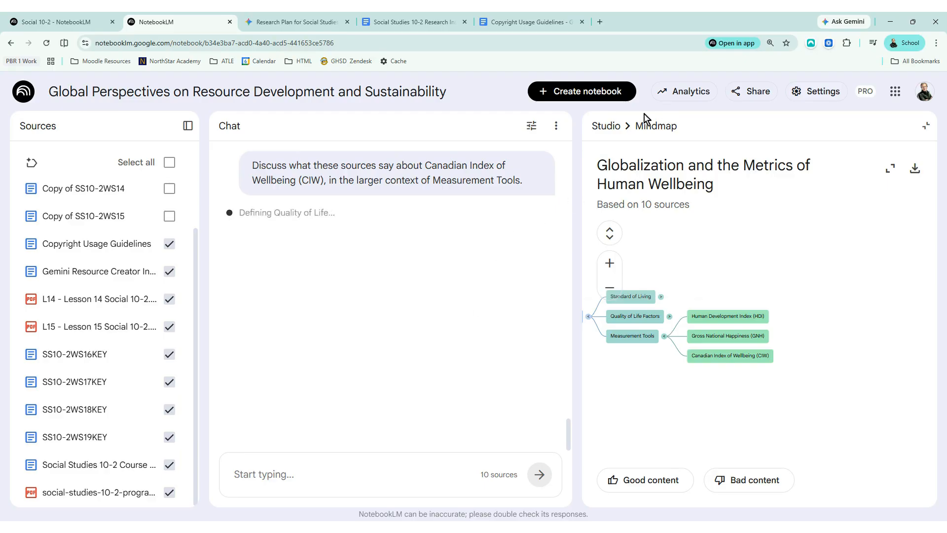
{"action": "left_click", "coordinate": [928, 127]}
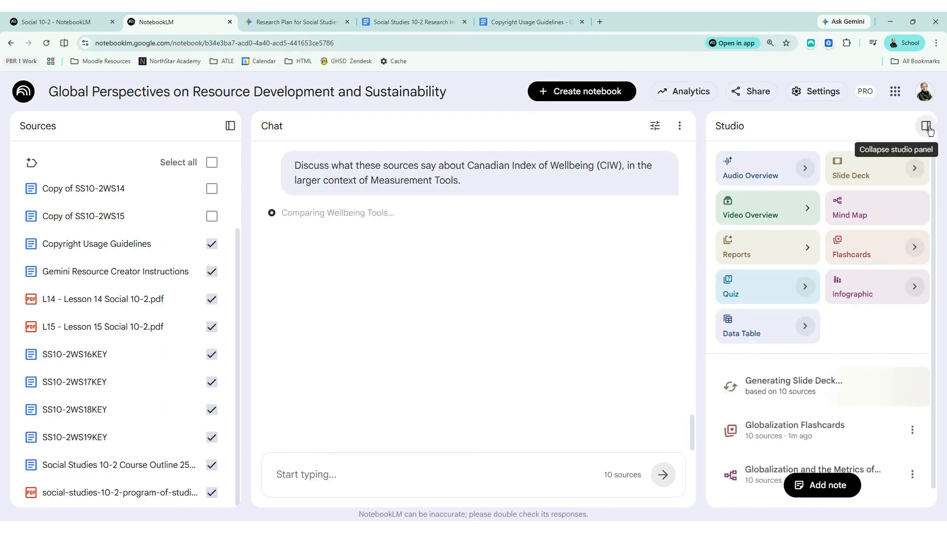
- Open the Globalization Flashcards, reveal the first card's answer, request its explanation in the chat, and read the response
{"action": "left_click", "coordinate": [743, 432]}
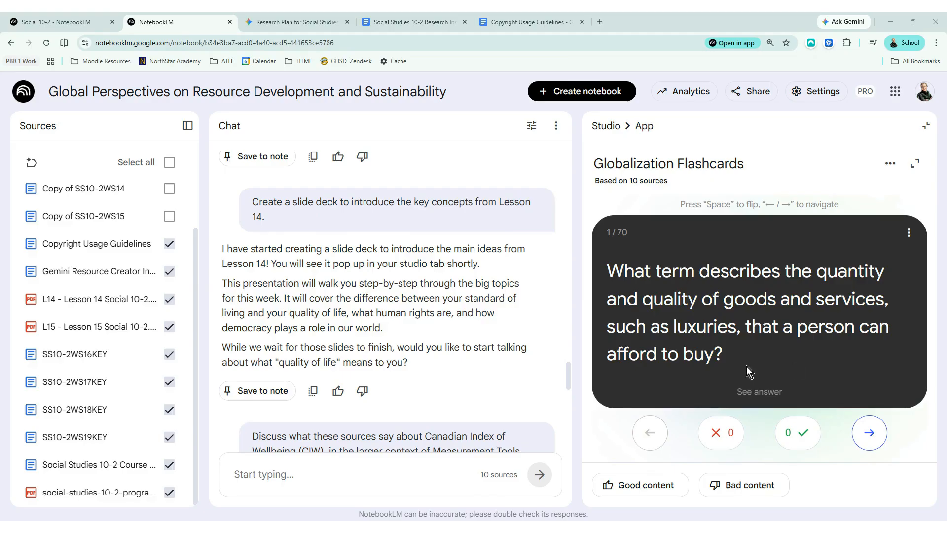
{"action": "left_click", "coordinate": [756, 396]}
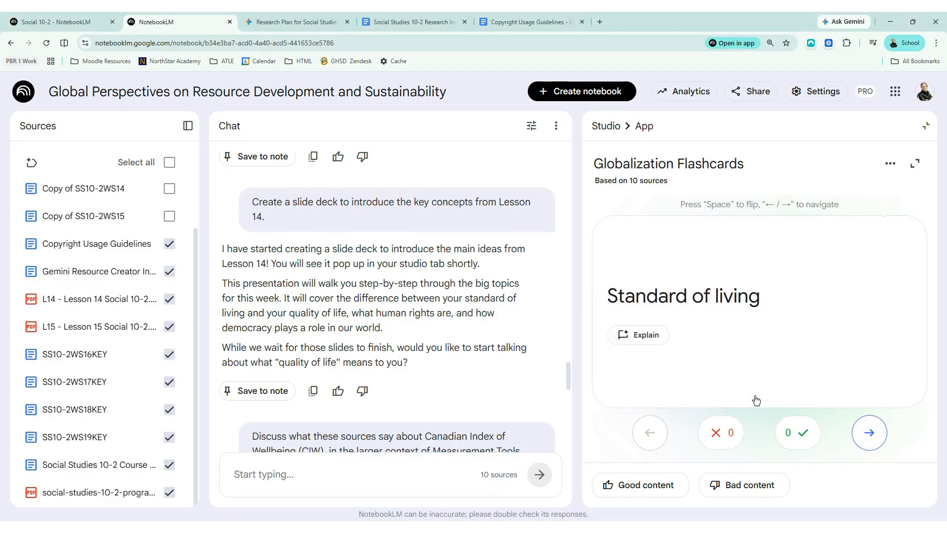
{"action": "left_click", "coordinate": [642, 337]}
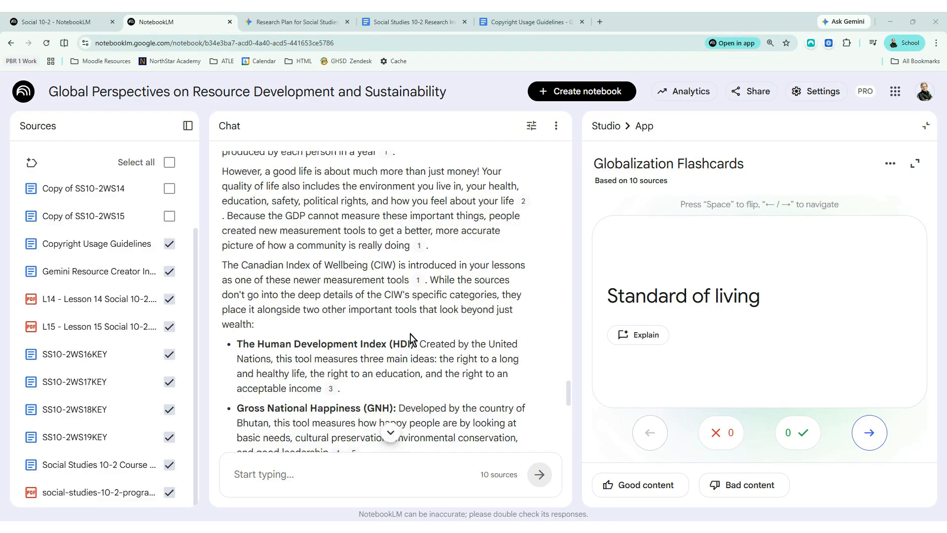
{"action": "scroll", "coordinate": [390, 296], "scroll_direction": "up", "scroll_amount": 3}
{"action": "scroll", "coordinate": [447, 348], "scroll_direction": "down", "scroll_amount": 5}
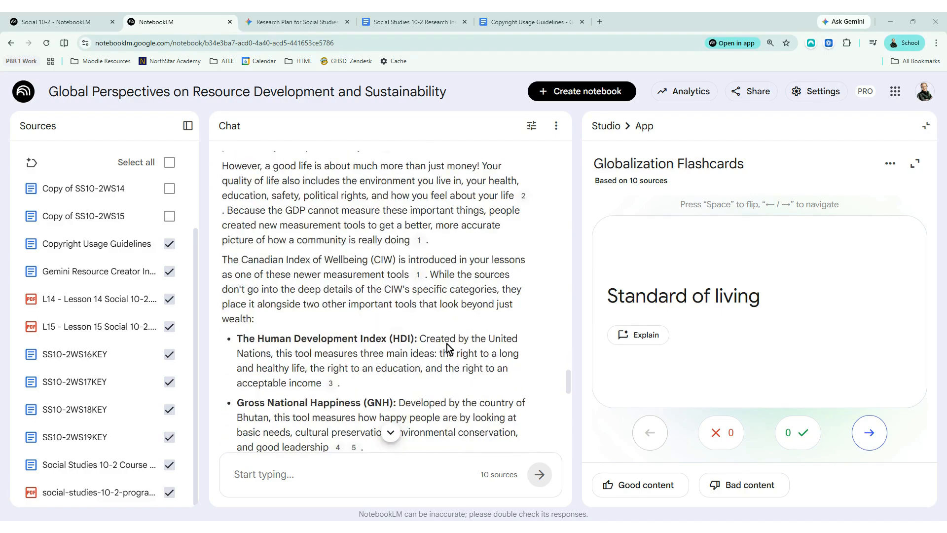
{"action": "scroll", "coordinate": [448, 347], "scroll_direction": "down", "scroll_amount": 3}
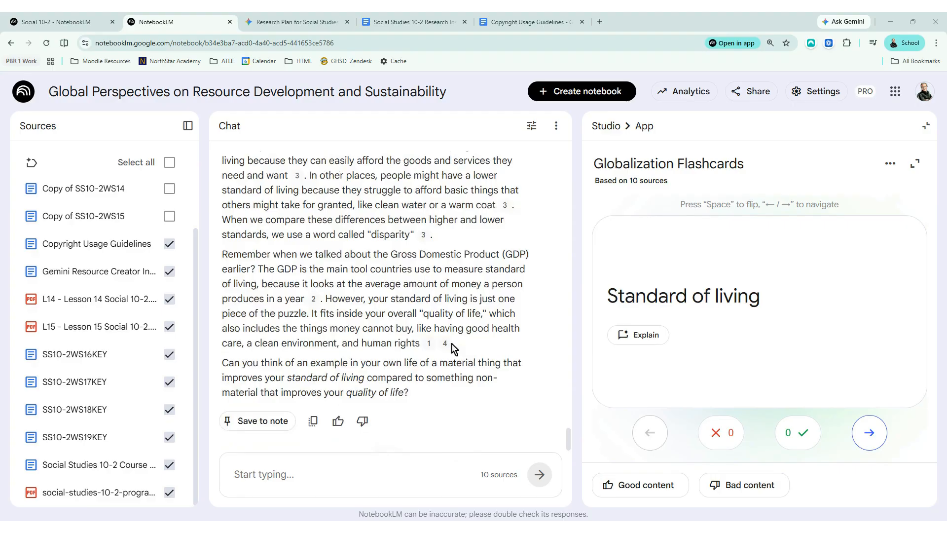
{"action": "mouse_move", "coordinate": [451, 344]}
- Send the chat request "Provide an audio overview that students can interact with to learn key concepts from Chapter 16"
{"action": "left_click", "coordinate": [235, 474]}
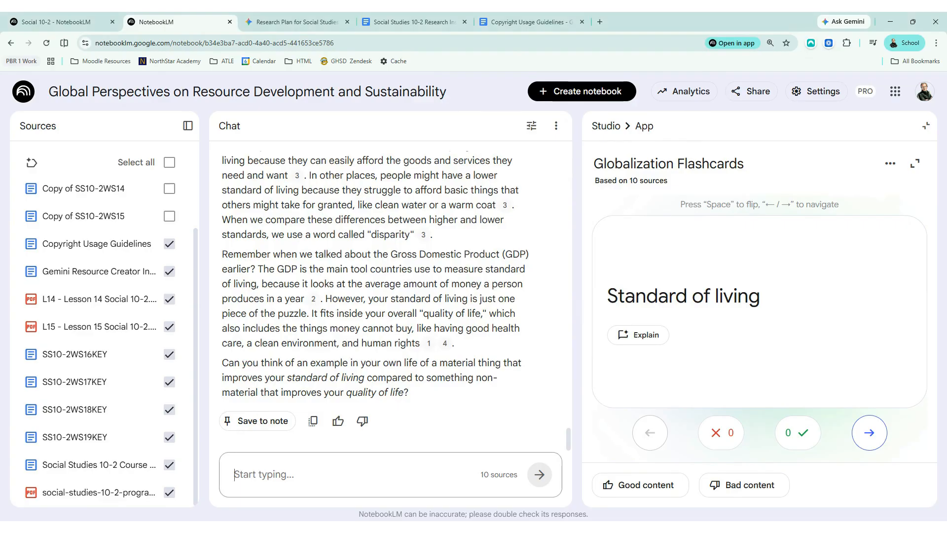
{"action": "type", "text": "Provide an audio ov"}
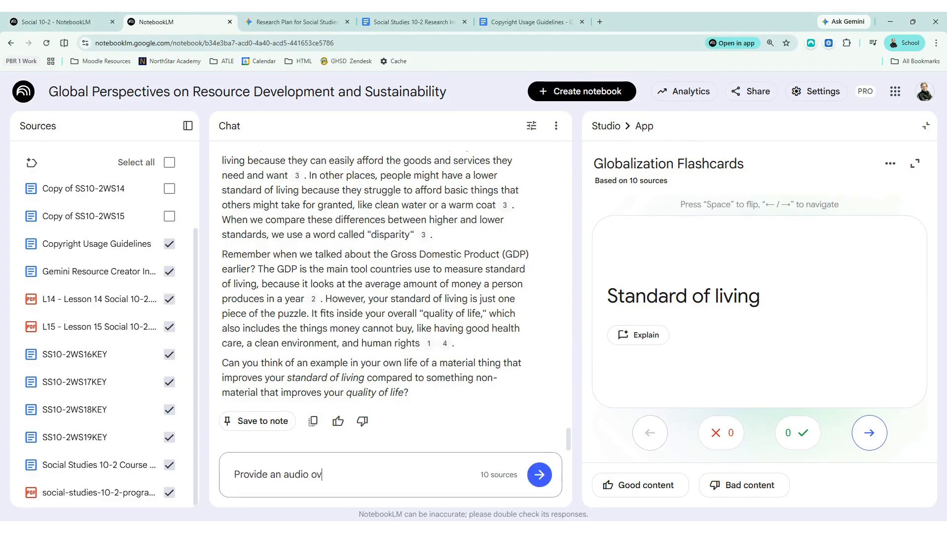
{"action": "type", "text": "erview tha"}
{"action": "type", "text": "t student "}
{"action": "type", "text": " can ihnter"}
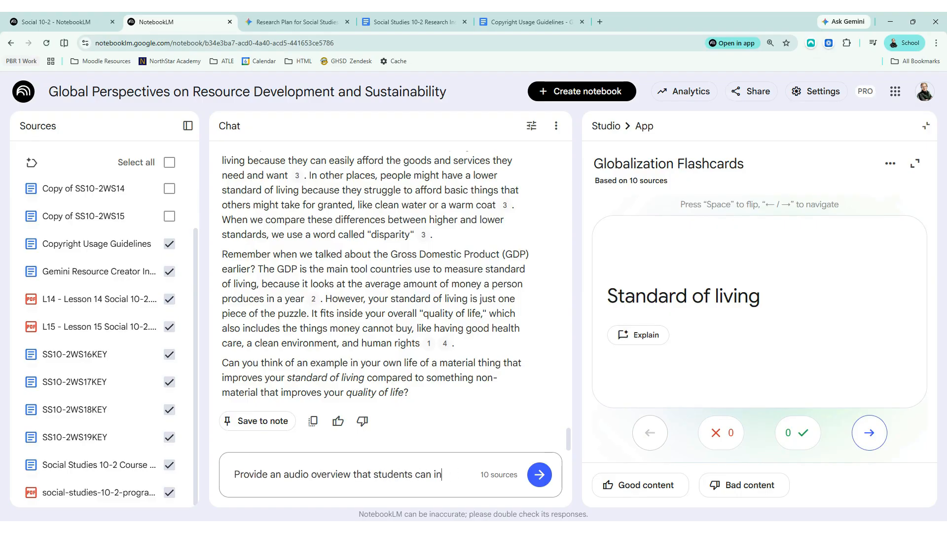
{"action": "type", "text": "act with"}
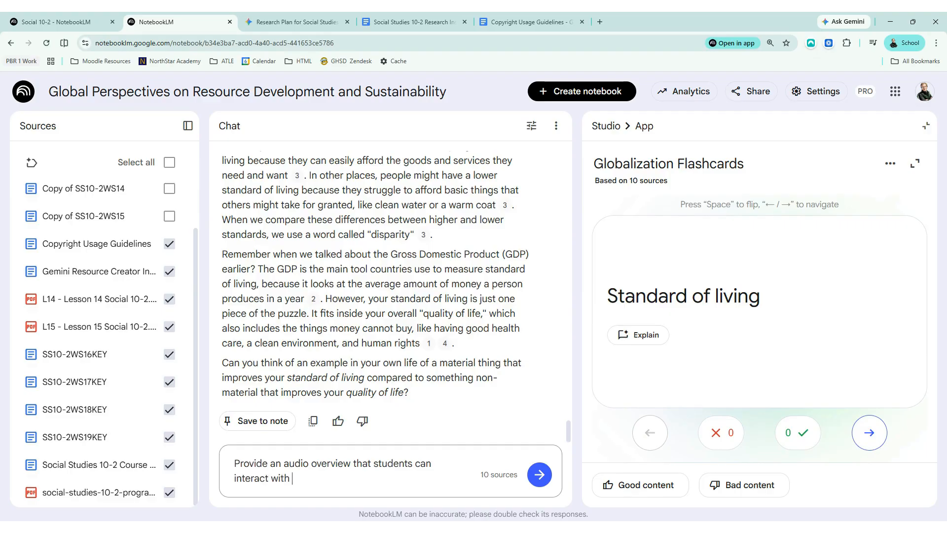
{"action": "type", "text": " to learn key concepts from C"}
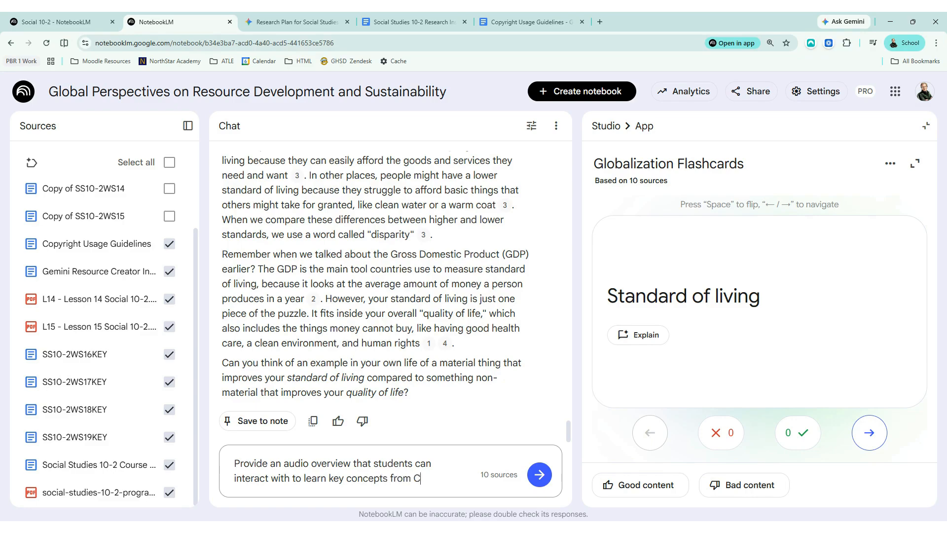
{"action": "type", "text": "ah"}
{"action": "key", "text": "BackSpace"}
{"action": "key", "text": "BackSpace"}
{"action": "type", "text": "hapter"}
{"action": "key", "text": "Return"}
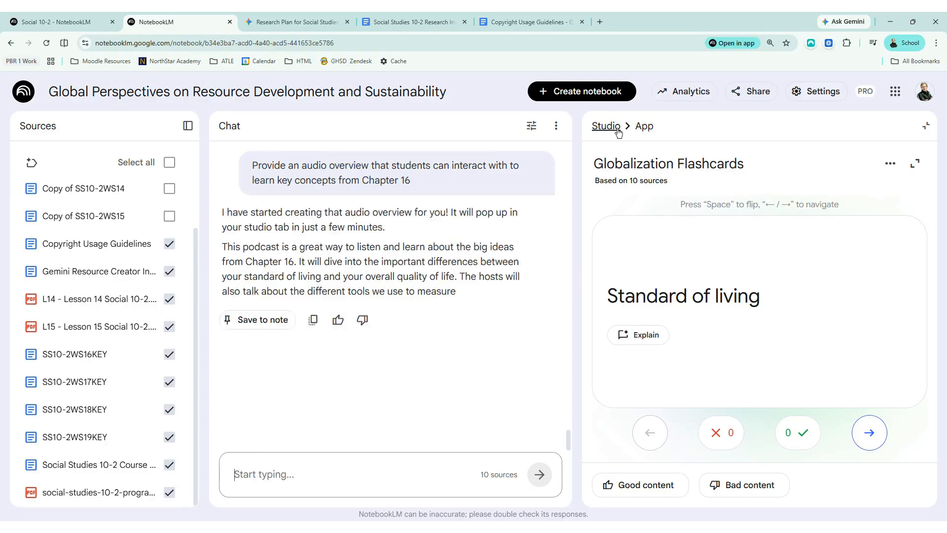
- Compare the flashcard set's custom prompt with the original flashcard request in the chat, and return to the latest response
{"action": "left_click", "coordinate": [891, 165]}
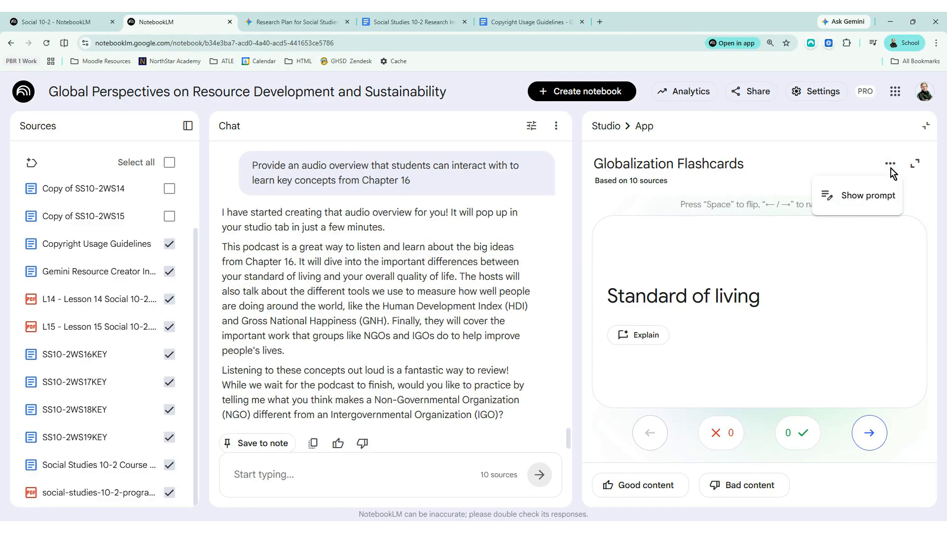
{"action": "left_click", "coordinate": [865, 197]}
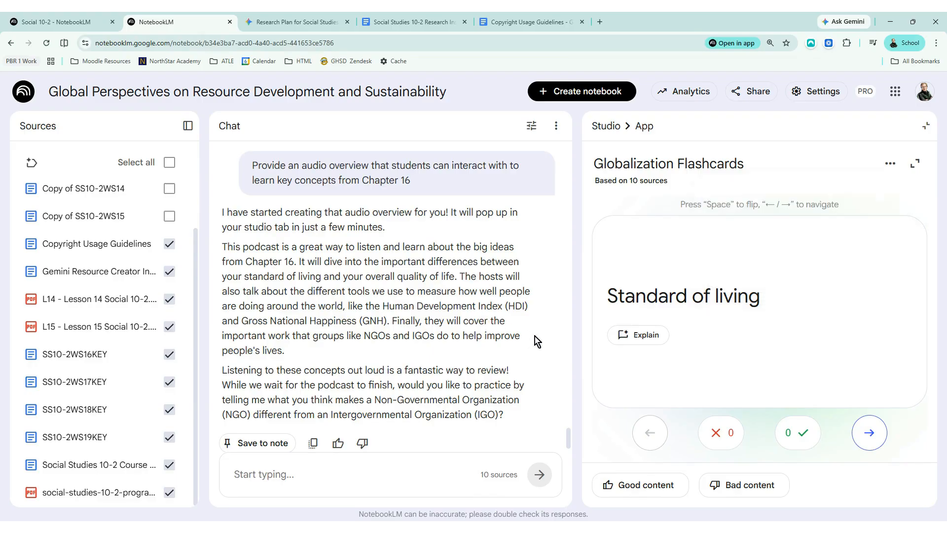
{"action": "scroll", "coordinate": [539, 333], "scroll_direction": "up", "scroll_amount": 3}
{"action": "scroll", "coordinate": [539, 333], "scroll_direction": "down", "scroll_amount": 10}
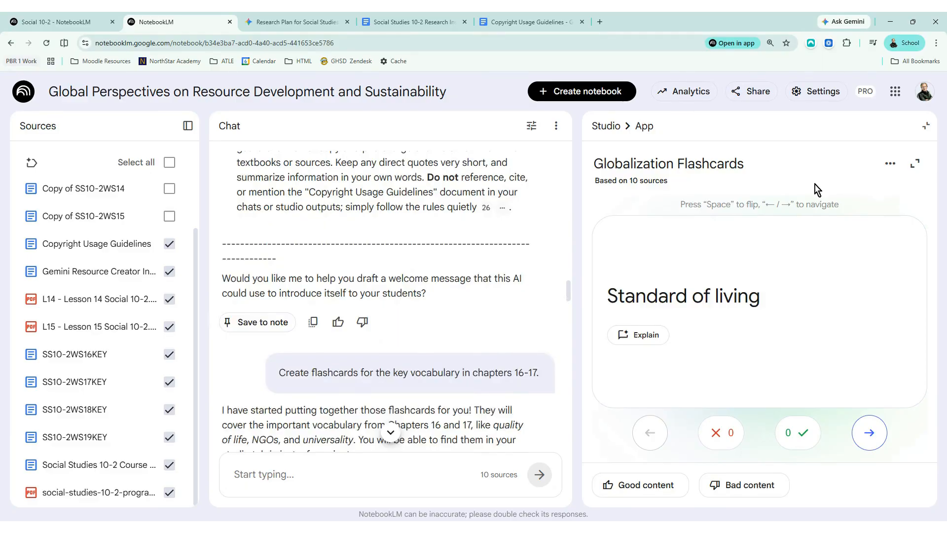
{"action": "left_click", "coordinate": [891, 163]}
{"action": "left_click", "coordinate": [860, 195]}
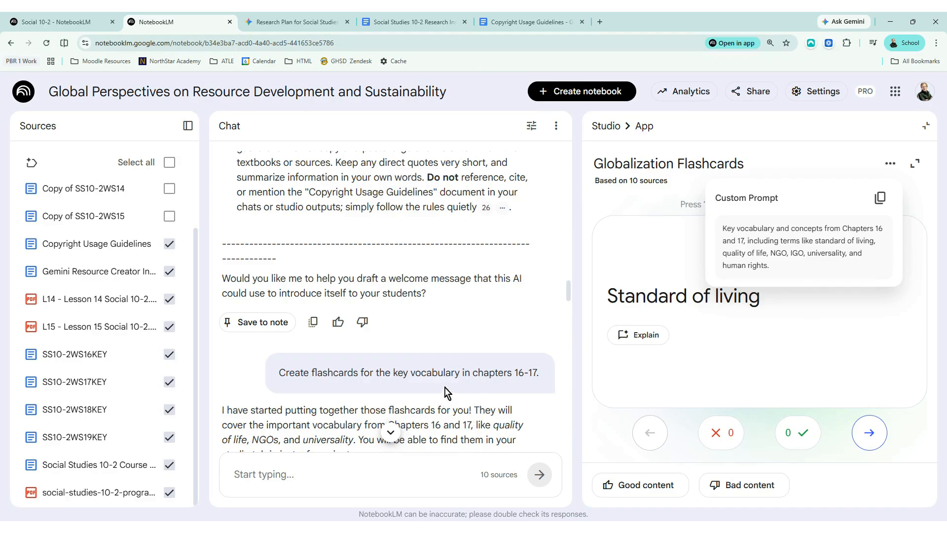
{"action": "left_click", "coordinate": [391, 432]}
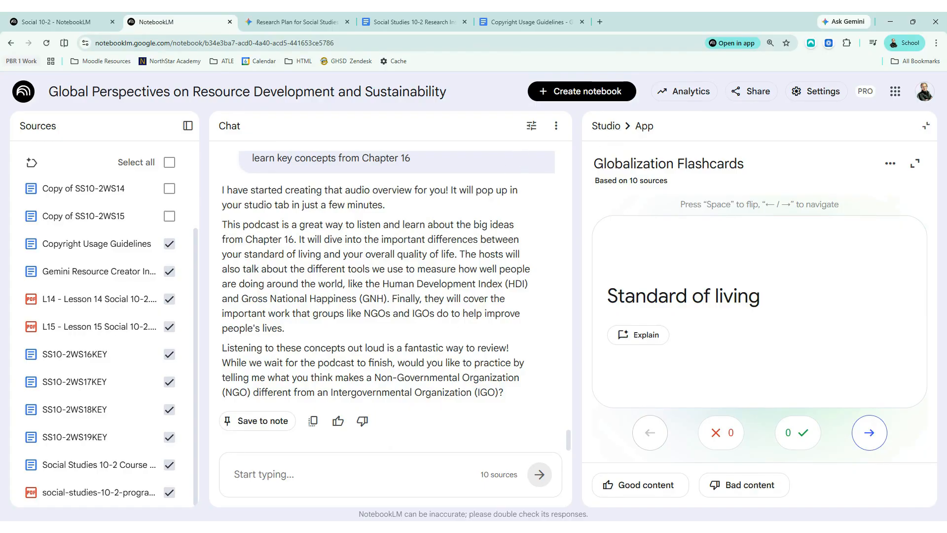
- Open the notebook's sharing settings and check the link-copying options without adding anyone
{"action": "left_click", "coordinate": [751, 93]}
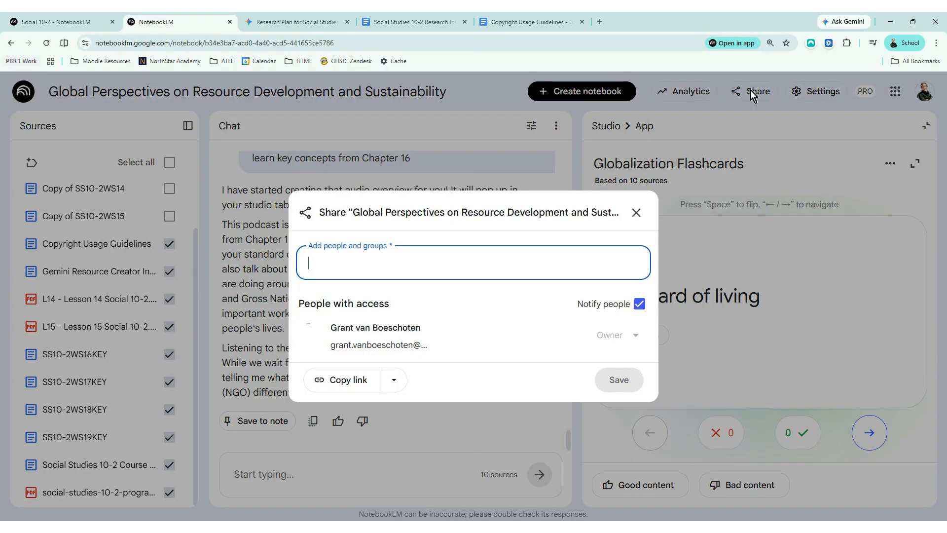
{"action": "left_click", "coordinate": [540, 234]}
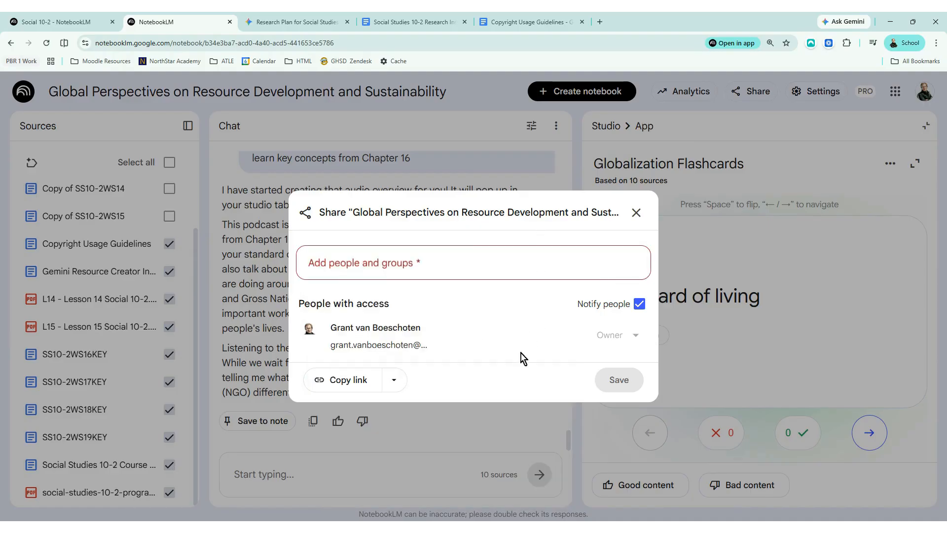
{"action": "left_click", "coordinate": [394, 379]}
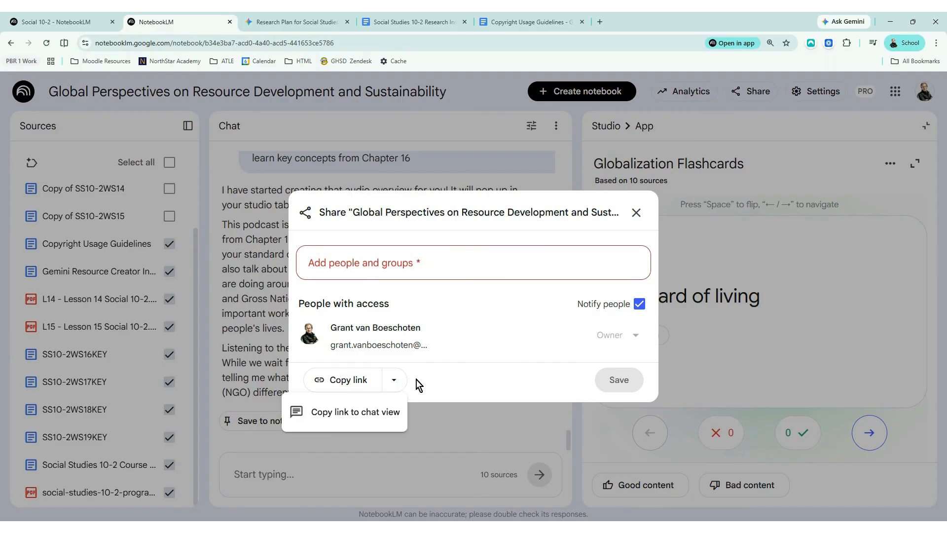
{"action": "left_click", "coordinate": [482, 382]}
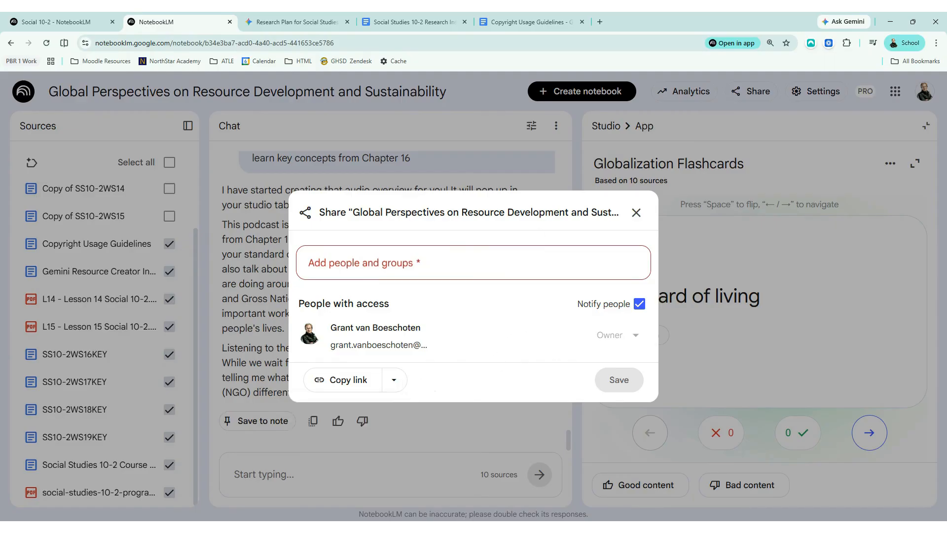